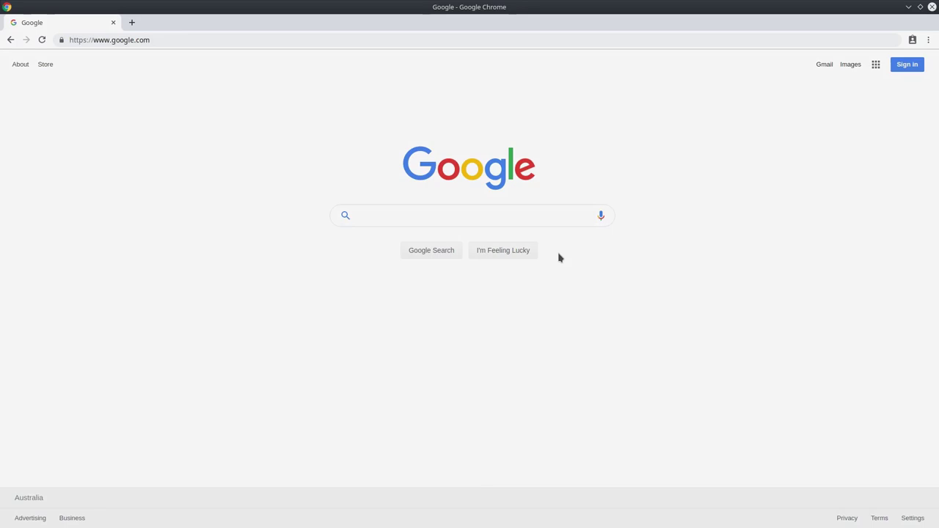
# Search Google for 'cloudwaitress'.
pyautogui.click(522, 212)
pyautogui.write('cloudwaitress')
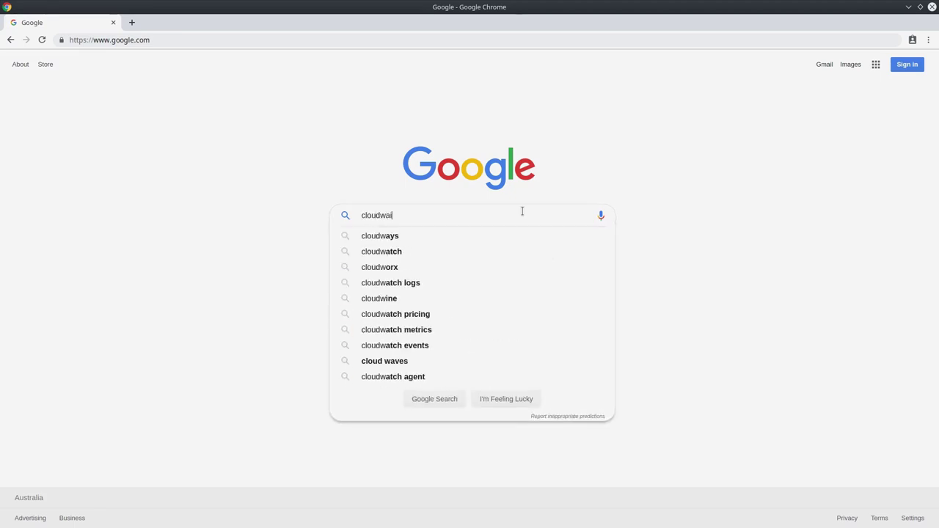
pyautogui.press('Return')
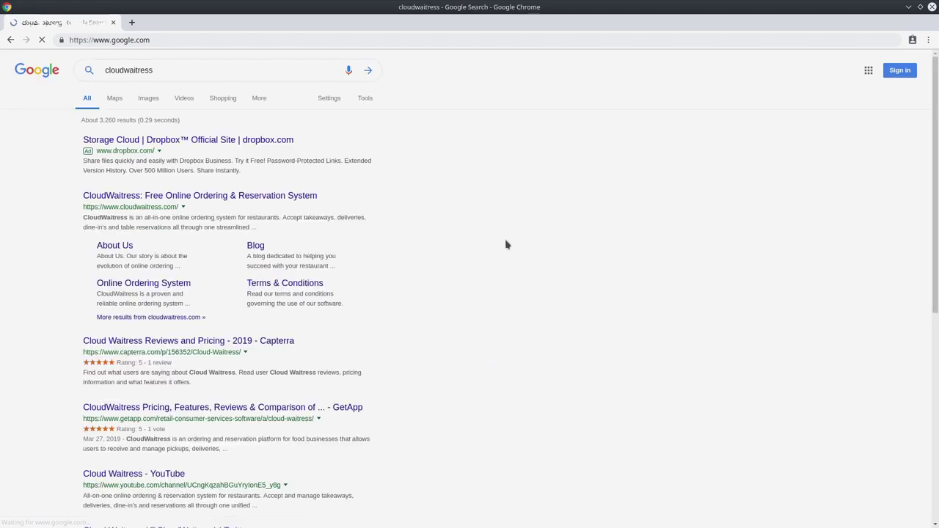
# Open the CloudWaitress site, start sign-up, and enter the account e-mail address.
pyautogui.click(257, 197)
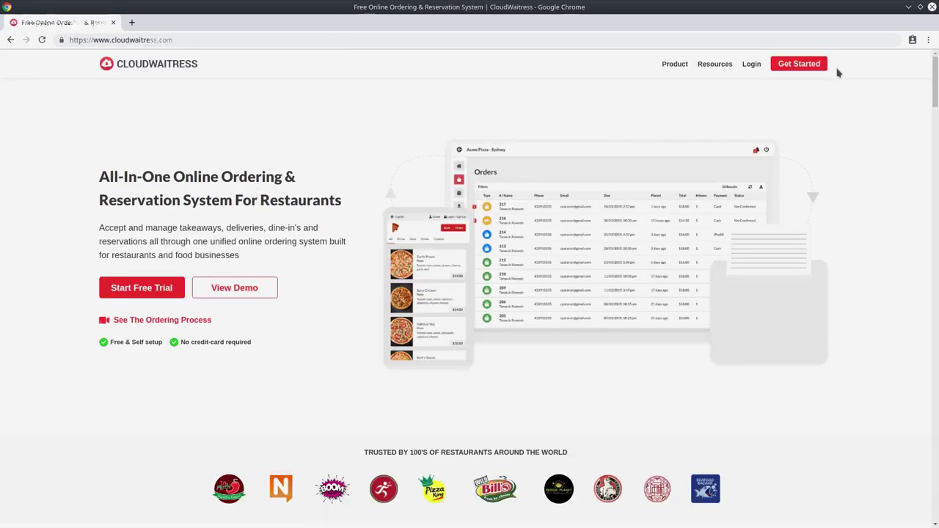
pyautogui.click(803, 64)
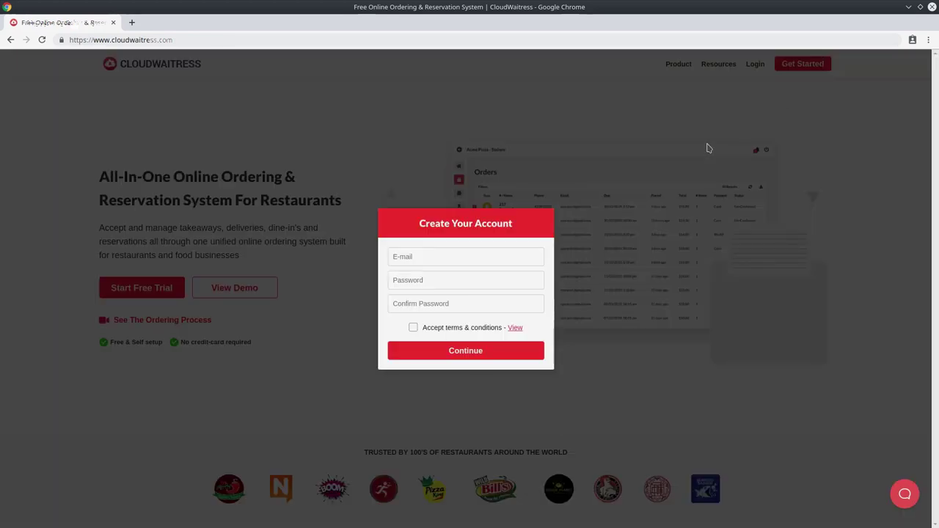
pyautogui.click(495, 253)
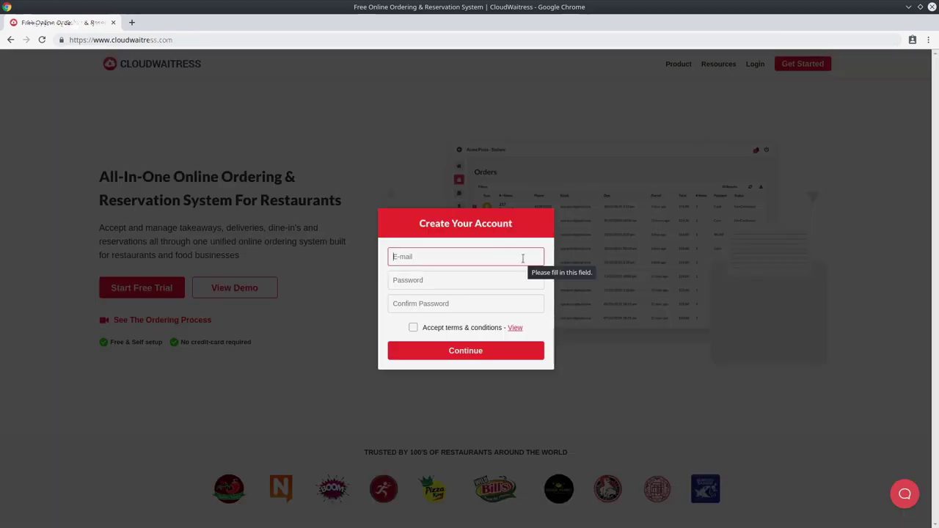
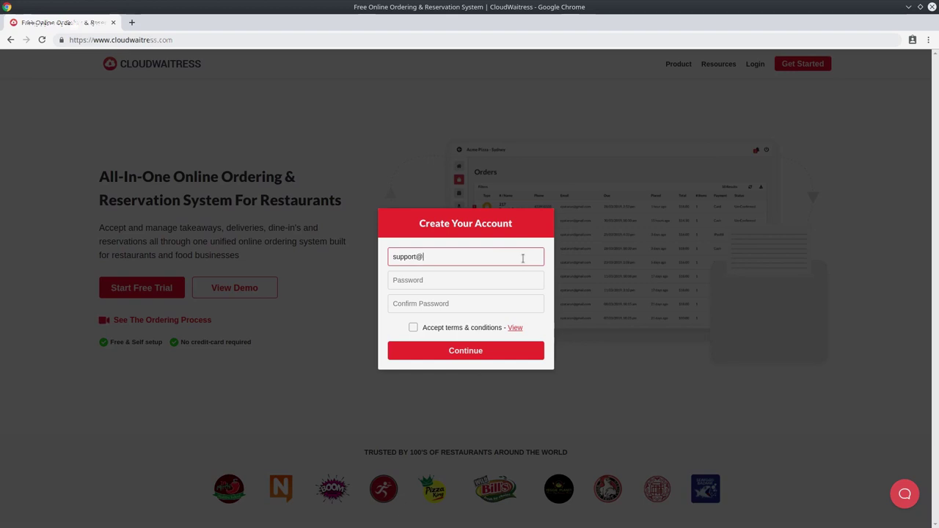
# Enter and confirm the password, accept the terms and conditions, and submit the sign-up.
pyautogui.press('Tab')
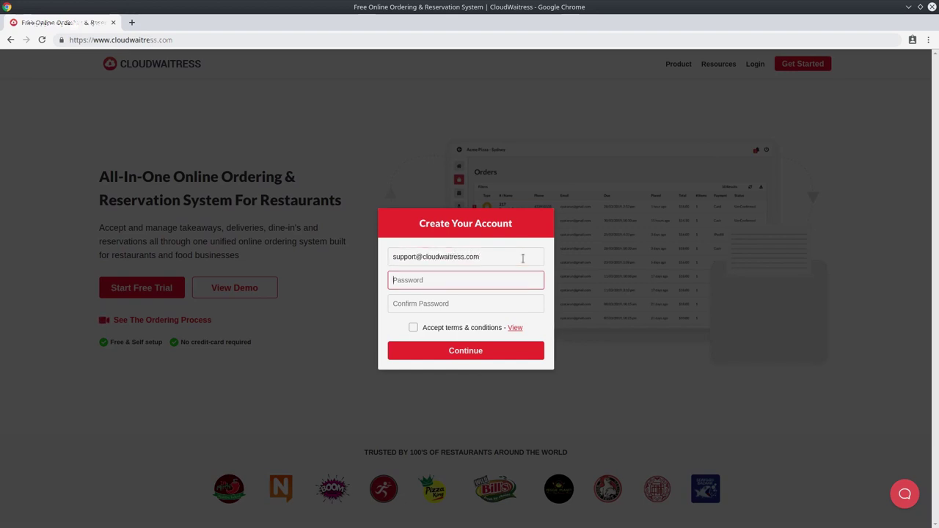
pyautogui.write('••')
pyautogui.press('Tab')
pyautogui.write('••••')
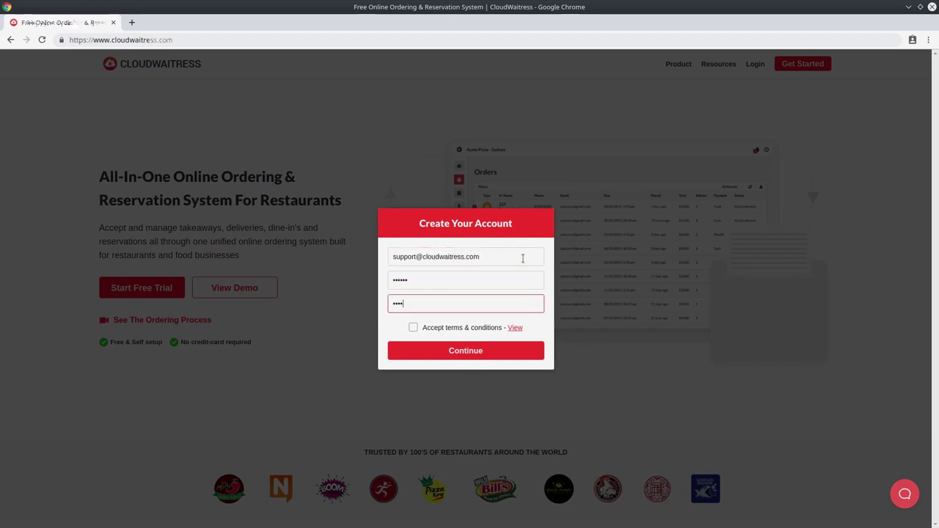
pyautogui.click(487, 330)
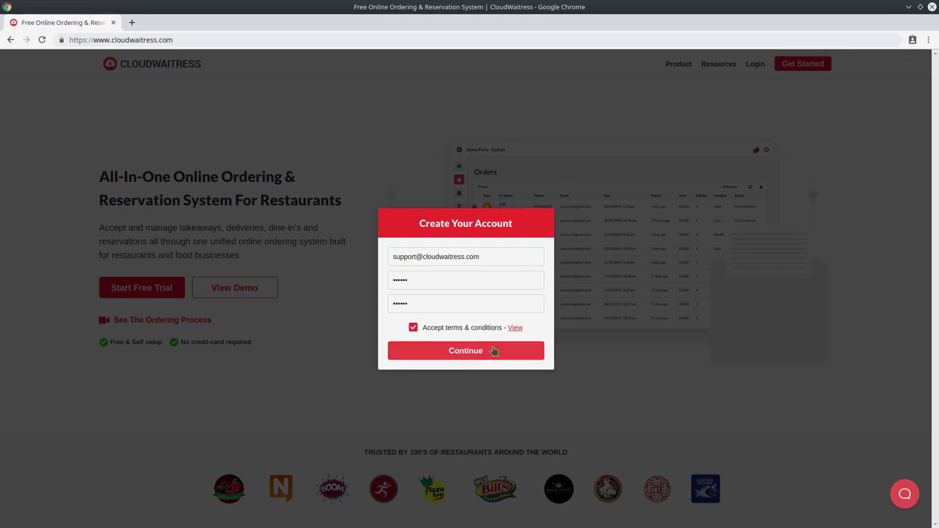
pyautogui.click(497, 352)
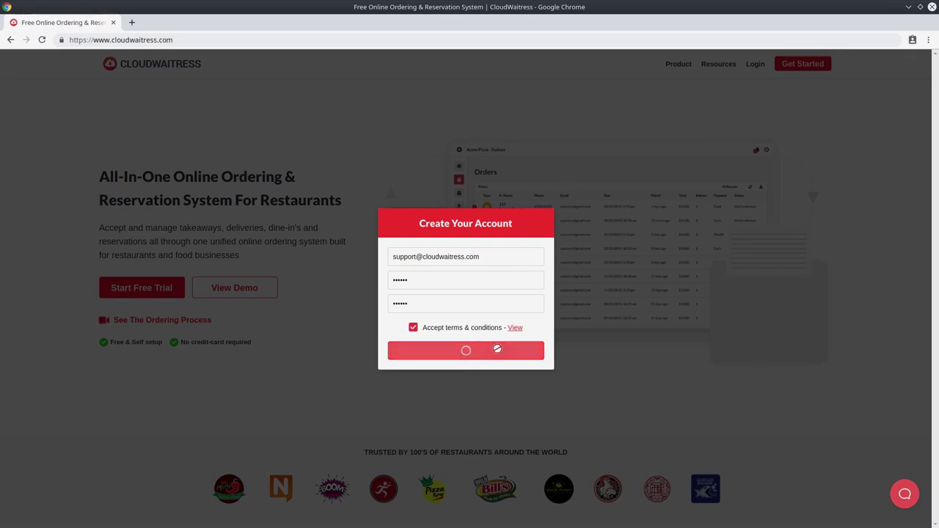
pyautogui.click(487, 284)
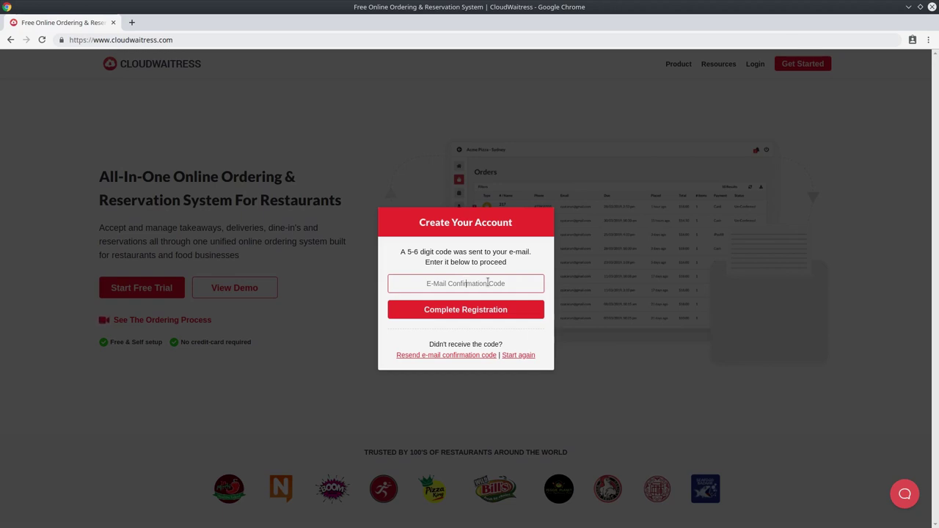
# Enter the e-mailed confirmation code and complete registration.
pyautogui.click(519, 309)
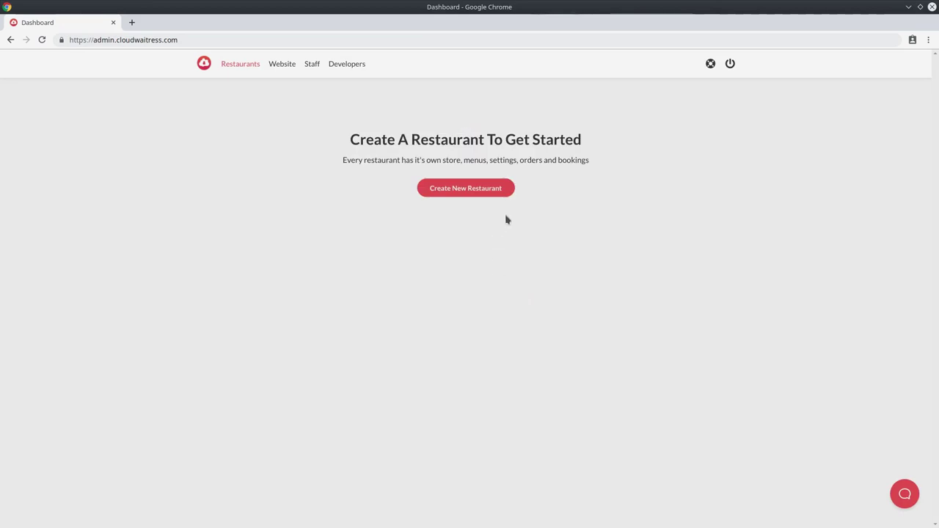
# Start a new restaurant and name it 'Demo Pizza Store'.
pyautogui.click(510, 192)
pyautogui.click(444, 139)
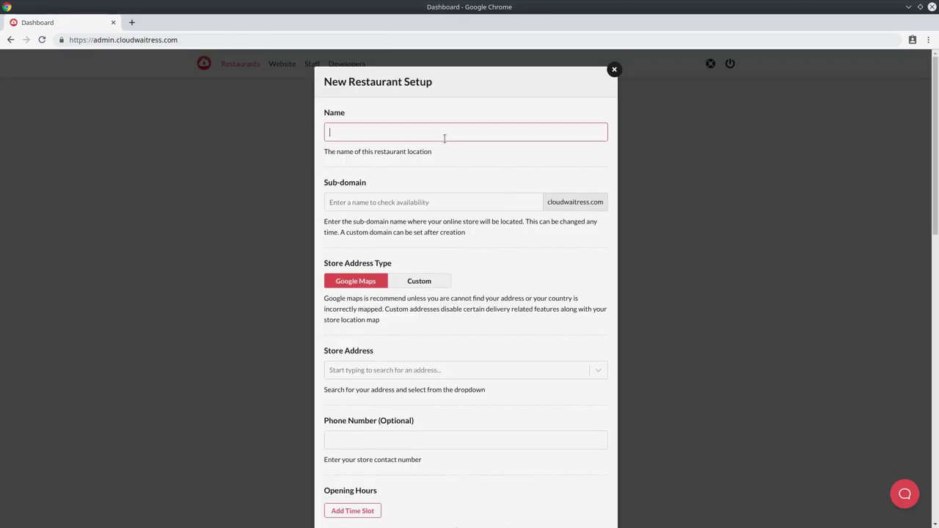
pyautogui.write('Demo Pizza Store')
pyautogui.moveTo(545, 203); pyautogui.dragTo(607, 211)
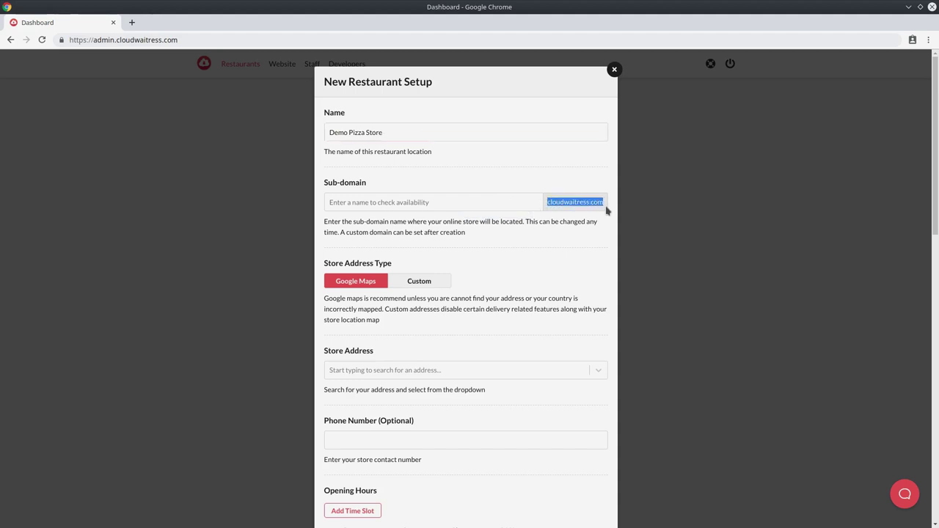
pyautogui.click(607, 210)
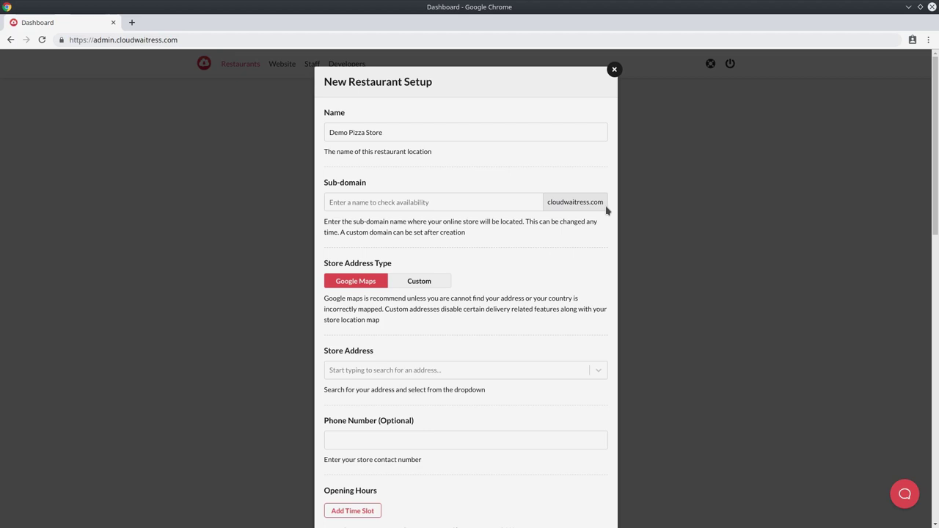
# Set the store's sub-domain to 'demo-pizza-store'.
pyautogui.click(500, 204)
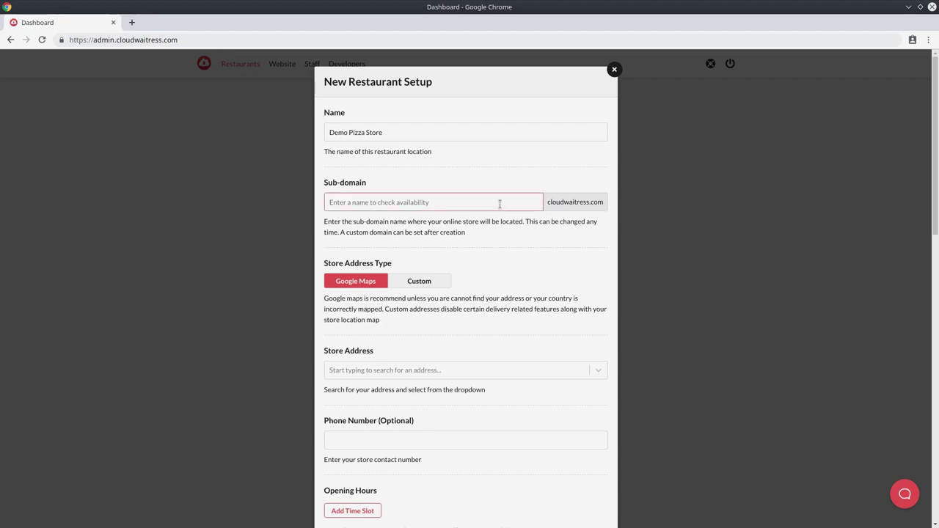
pyautogui.write('demo-')
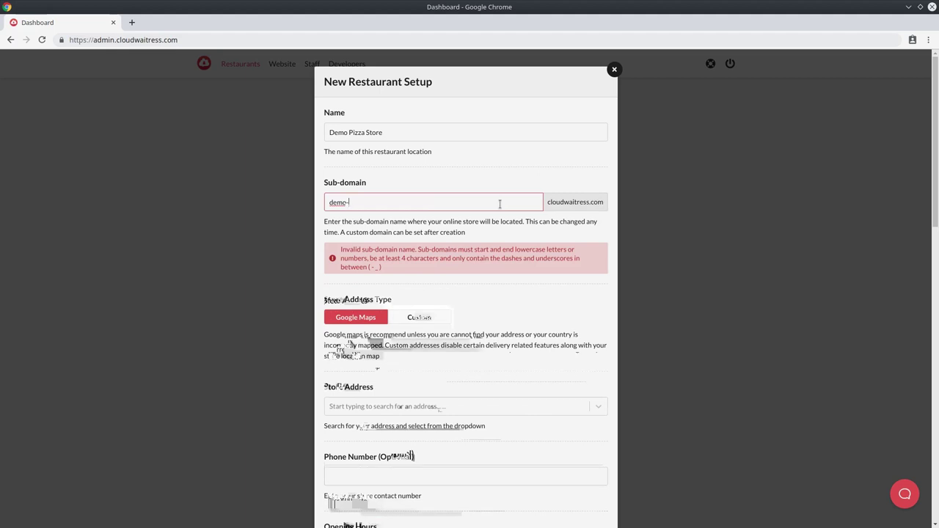
pyautogui.write('stro')
pyautogui.press('BackSpace')
pyautogui.press('BackSpace')
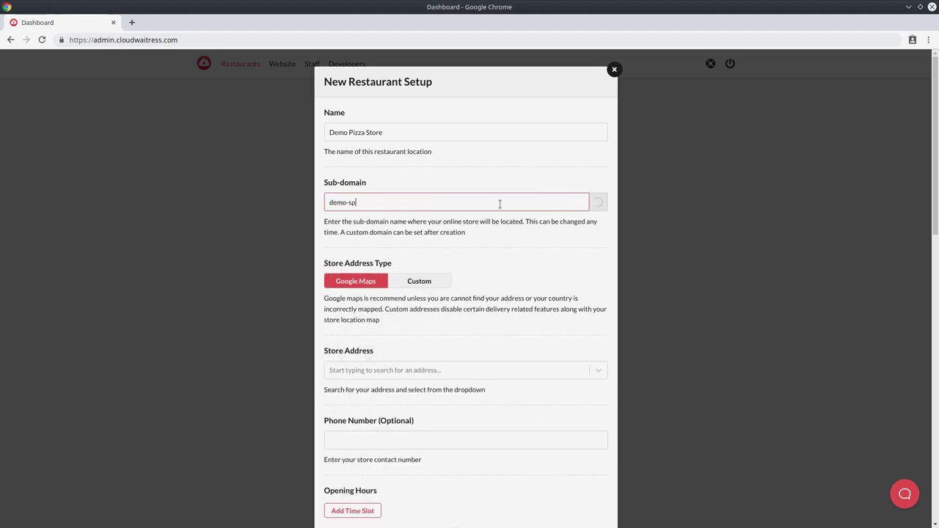
pyautogui.press('BackSpace')
pyautogui.press('BackSpace')
pyautogui.write('pizza-store')
pyautogui.scroll(-1, 501, 264)
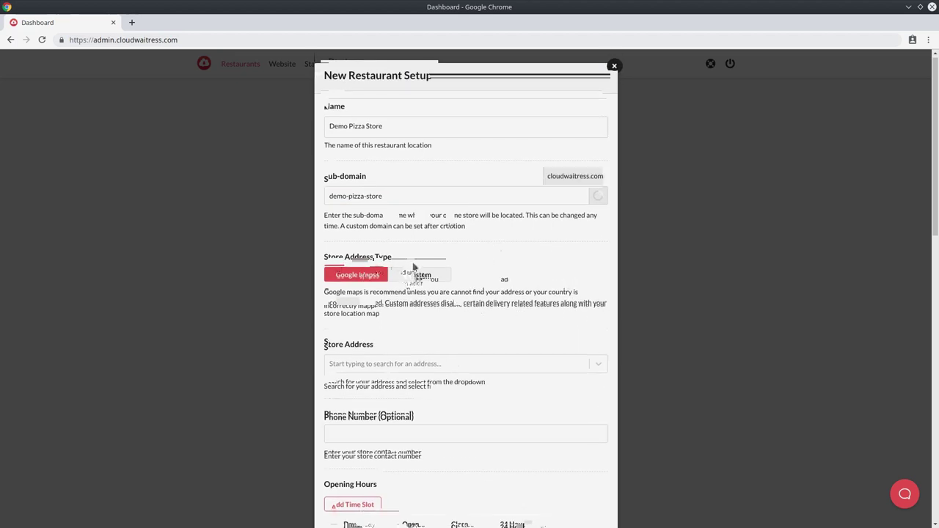
pyautogui.scroll(-1, 419, 268)
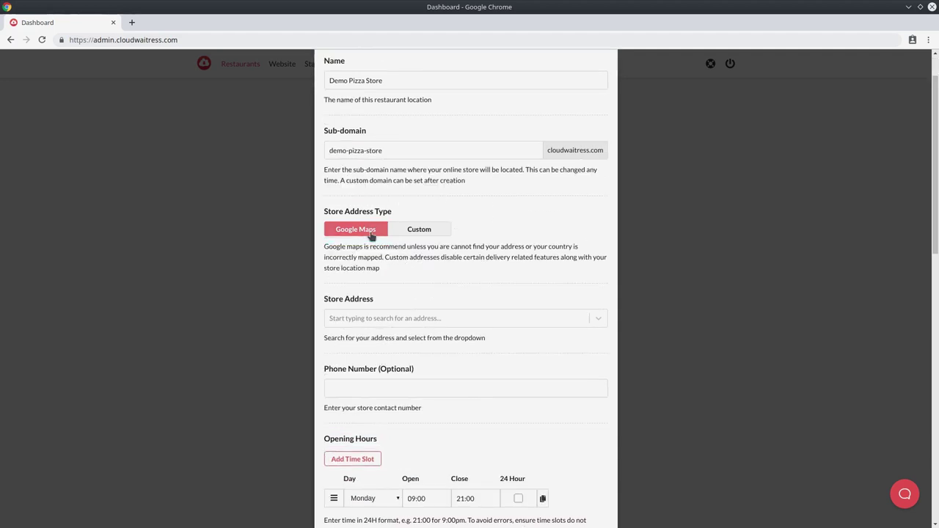
pyautogui.scroll(-2, 395, 251)
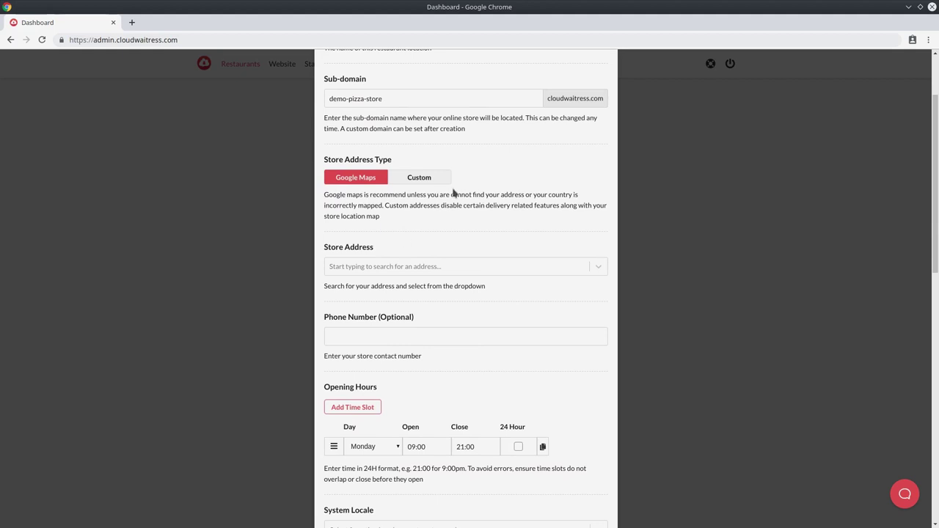
pyautogui.scroll(-3, 433, 257)
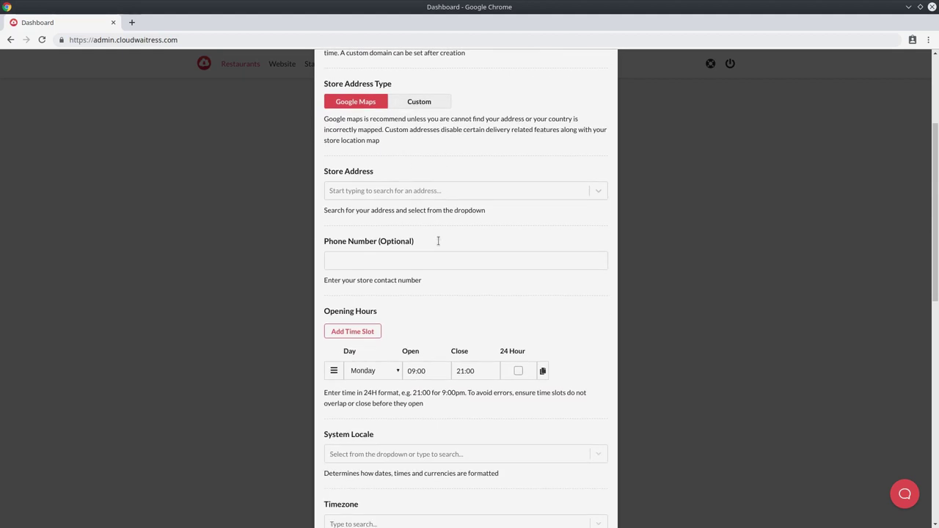
pyautogui.click(420, 192)
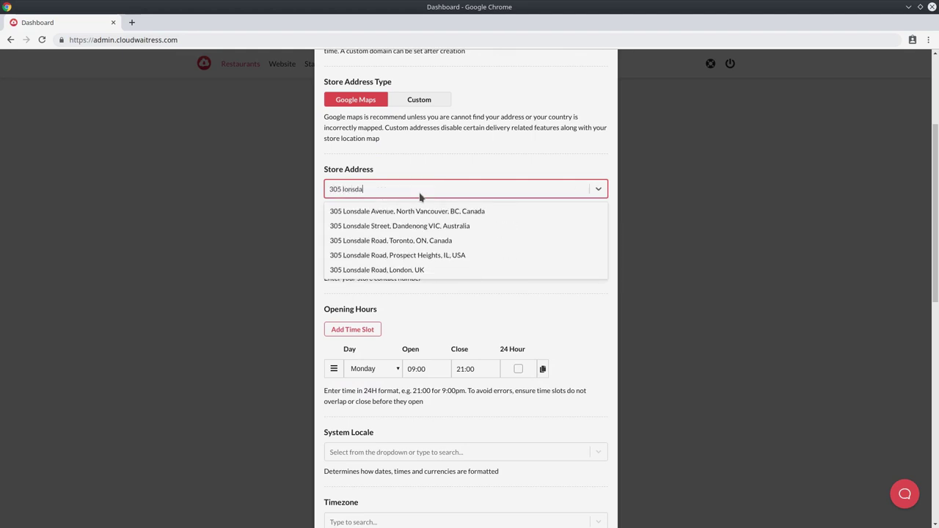
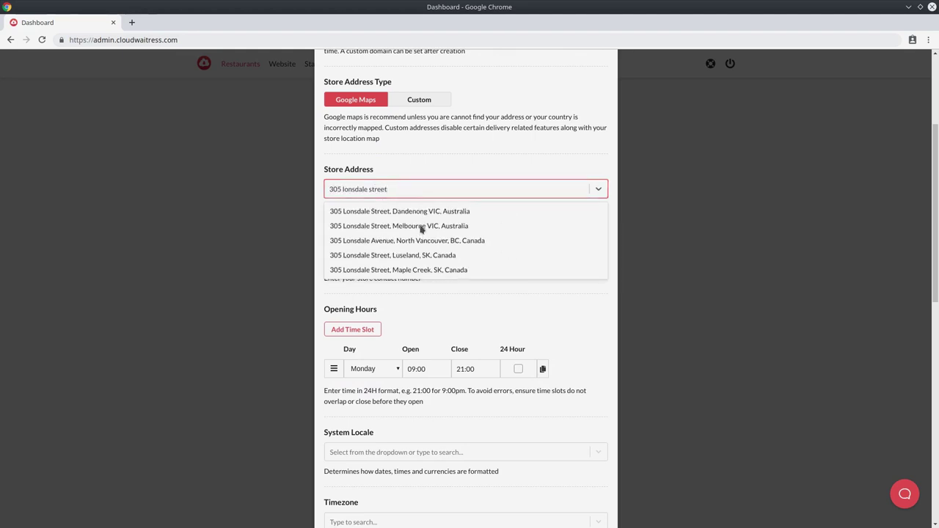
pyautogui.click(422, 230)
# Enter a placeholder contact phone number.
pyautogui.scroll(-2, 396, 233)
pyautogui.click(379, 214)
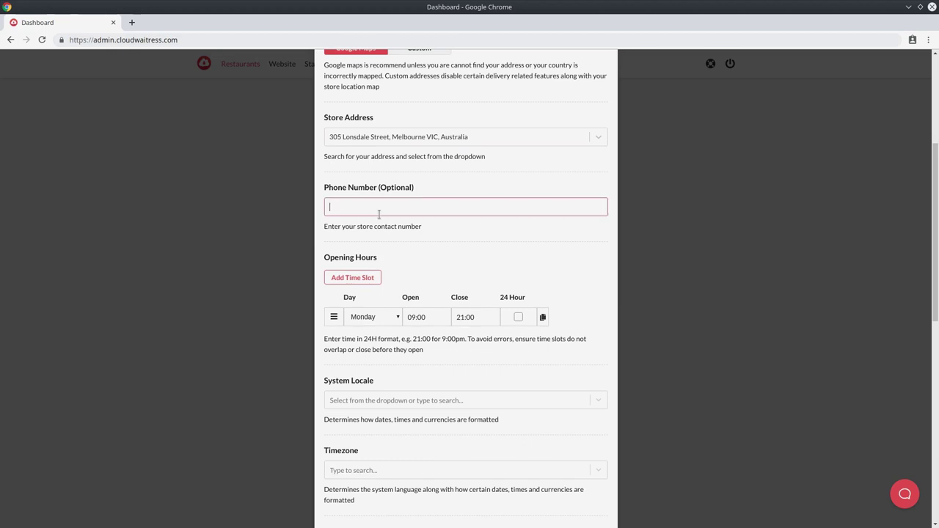
pyautogui.write('0000 0000')
# Add more opening-hours time slots below Monday's.
pyautogui.click(422, 251)
pyautogui.scroll(-1, 419, 258)
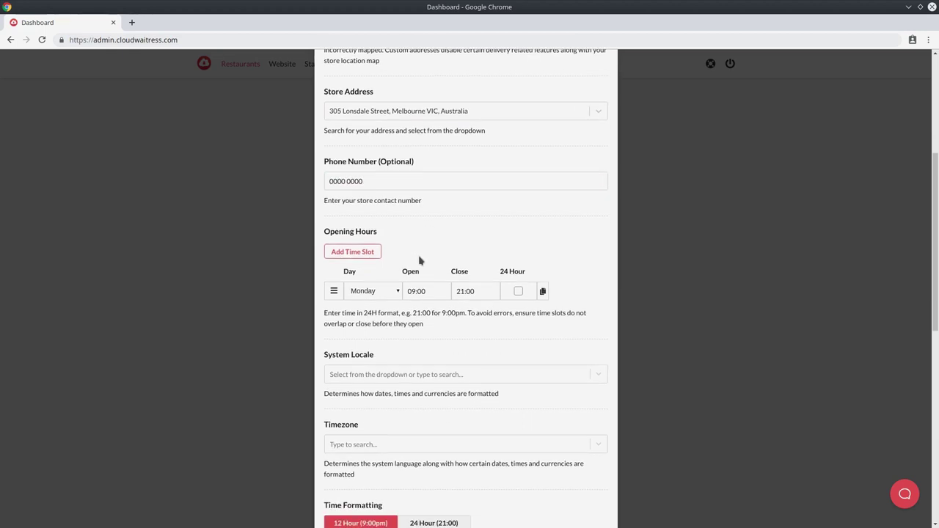
pyautogui.scroll(-3, 410, 260)
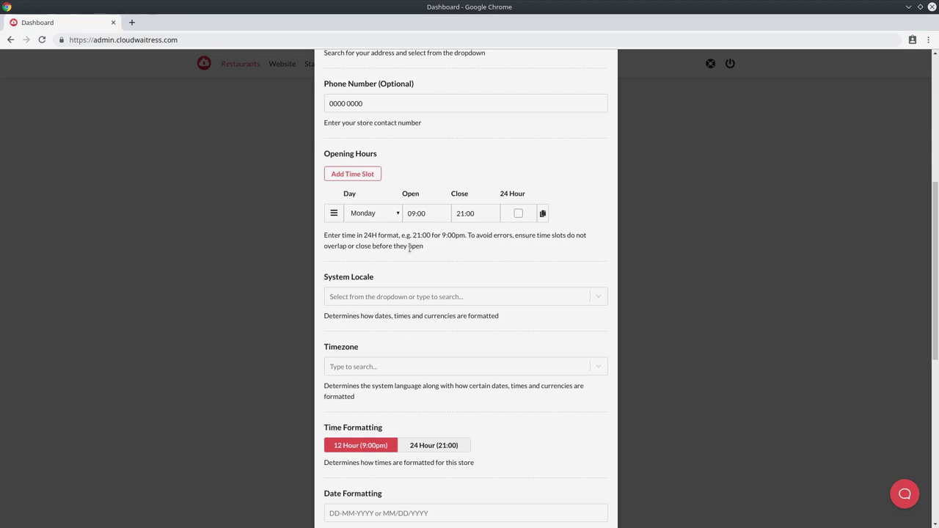
pyautogui.click(355, 176)
pyautogui.click(355, 176)
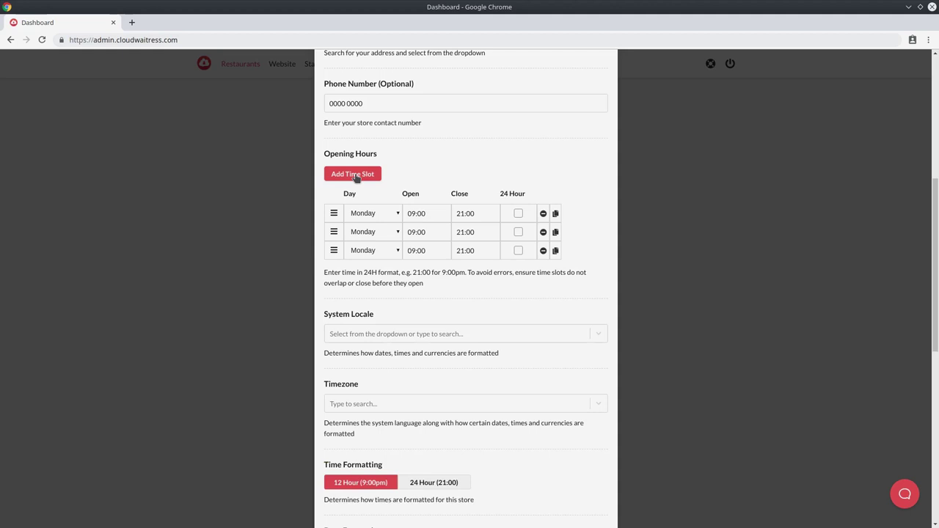
pyautogui.click(356, 177)
pyautogui.click(355, 176)
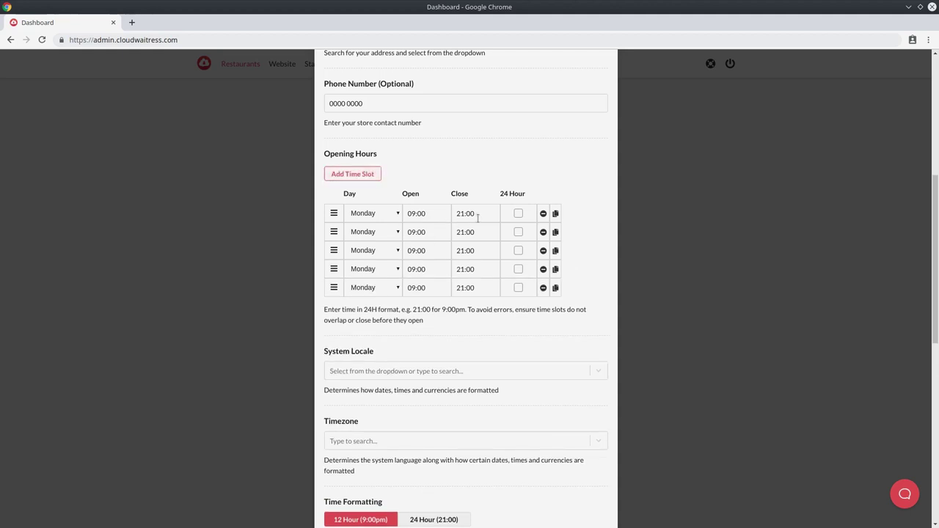
# Set the added slots' days to Tuesday, Wednesday, Thursday and Friday.
pyautogui.click(367, 234)
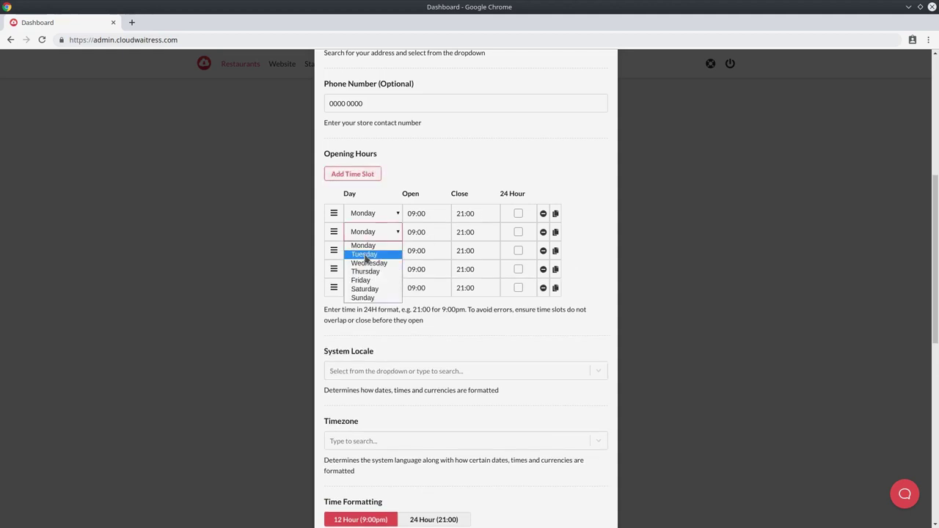
pyautogui.click(365, 254)
pyautogui.click(371, 251)
pyautogui.click(369, 281)
pyautogui.click(371, 269)
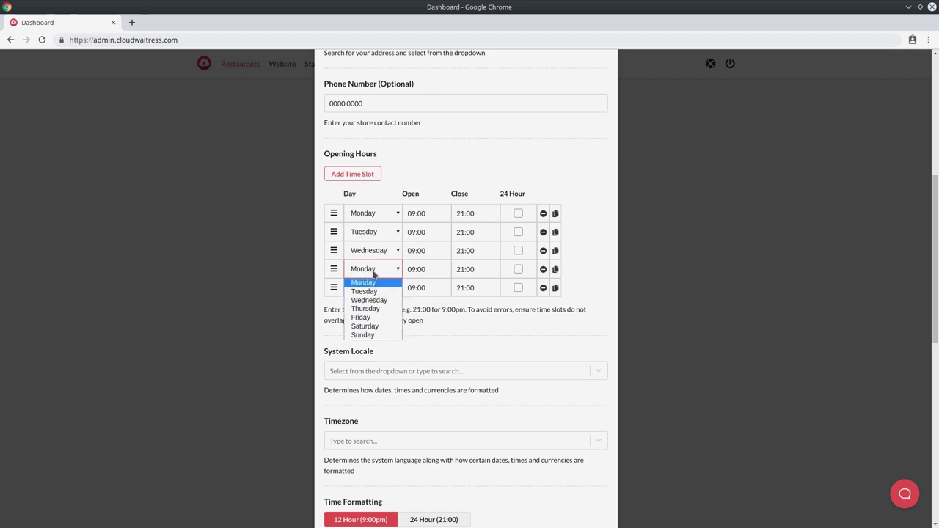
pyautogui.click(377, 308)
pyautogui.click(370, 288)
pyautogui.click(378, 335)
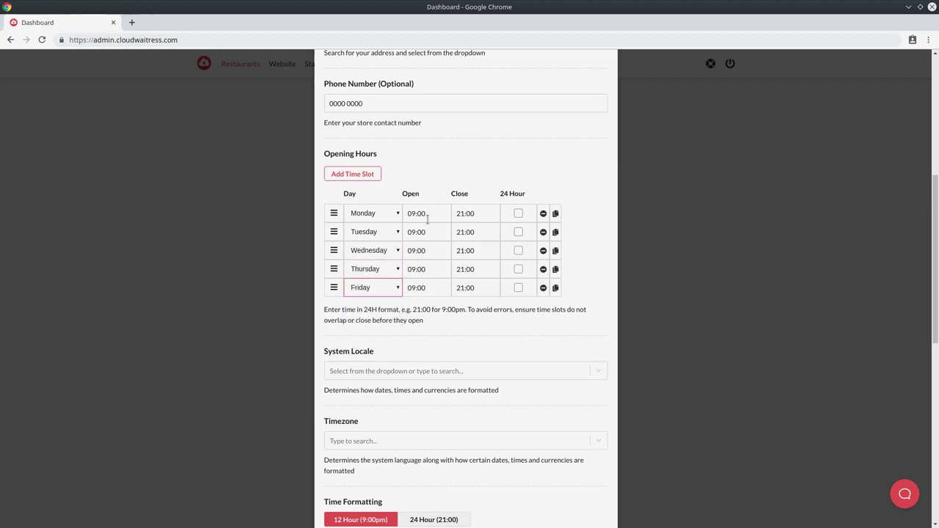
# Keep Monday at 09:00–21:00 with 24 Hour left unchecked.
pyautogui.moveTo(478, 213); pyautogui.dragTo(450, 212)
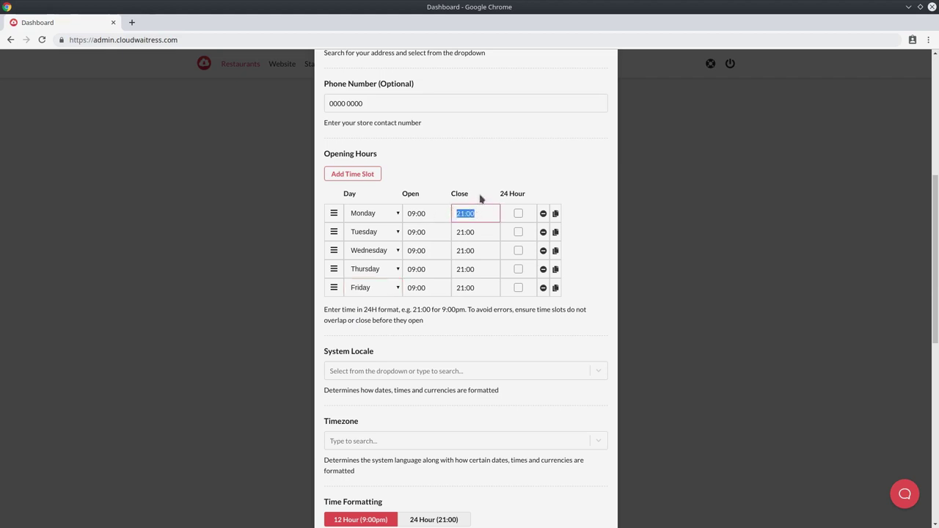
pyautogui.click(480, 200)
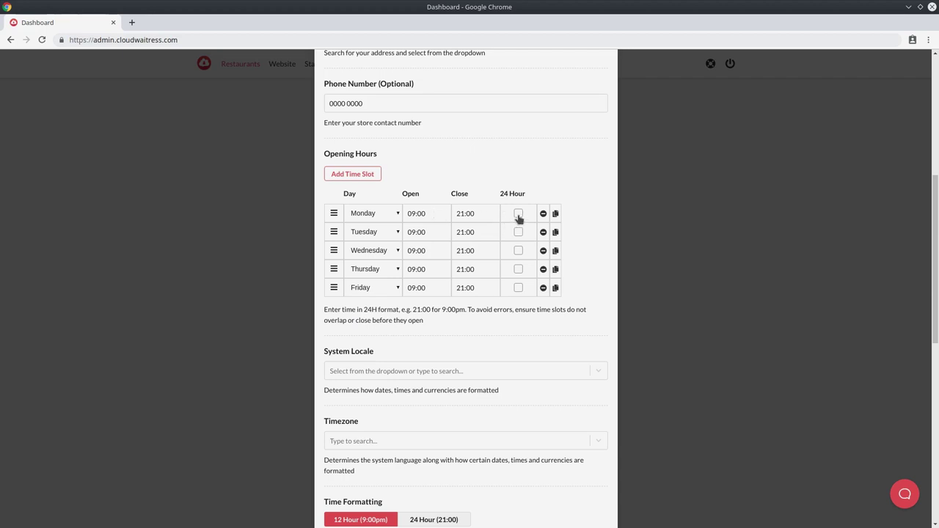
pyautogui.click(519, 217)
pyautogui.click(518, 217)
# Open the System Locale dropdown and browse the English locale options.
pyautogui.scroll(-3, 465, 297)
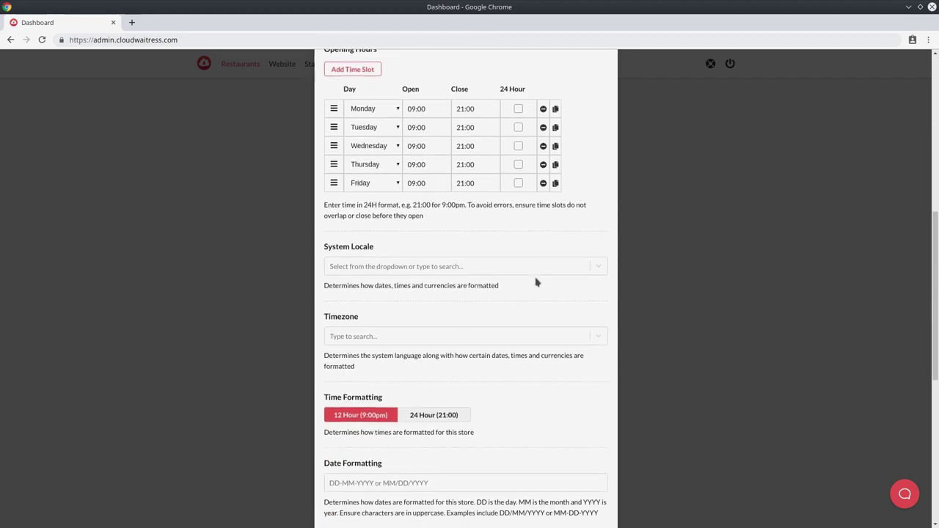
pyautogui.scroll(-3, 536, 281)
pyautogui.click(526, 164)
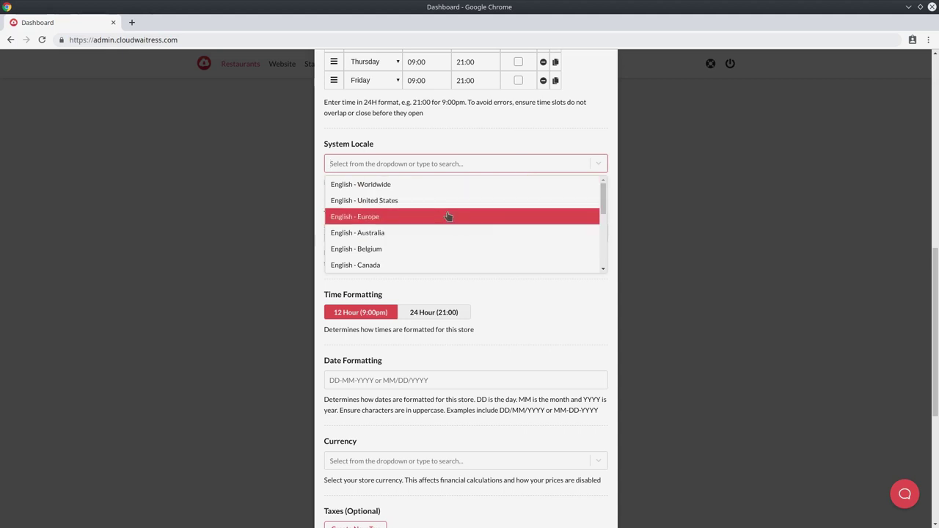
pyautogui.scroll(-3, 448, 216)
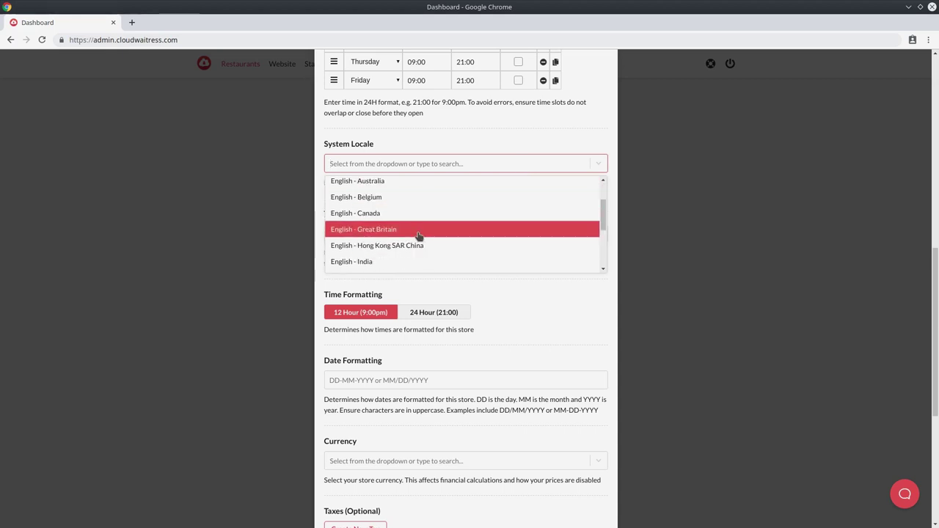
pyautogui.scroll(-2, 419, 242)
pyautogui.scroll(3, 417, 228)
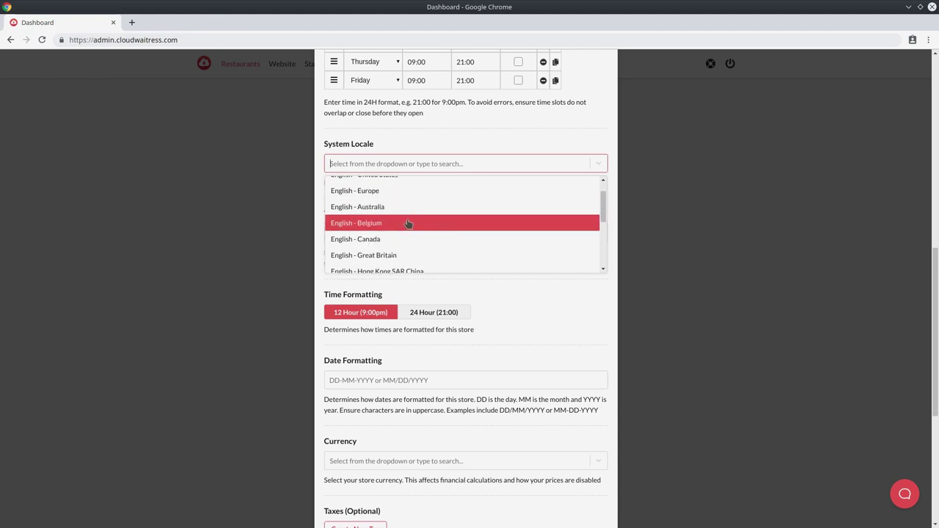
pyautogui.scroll(1, 409, 224)
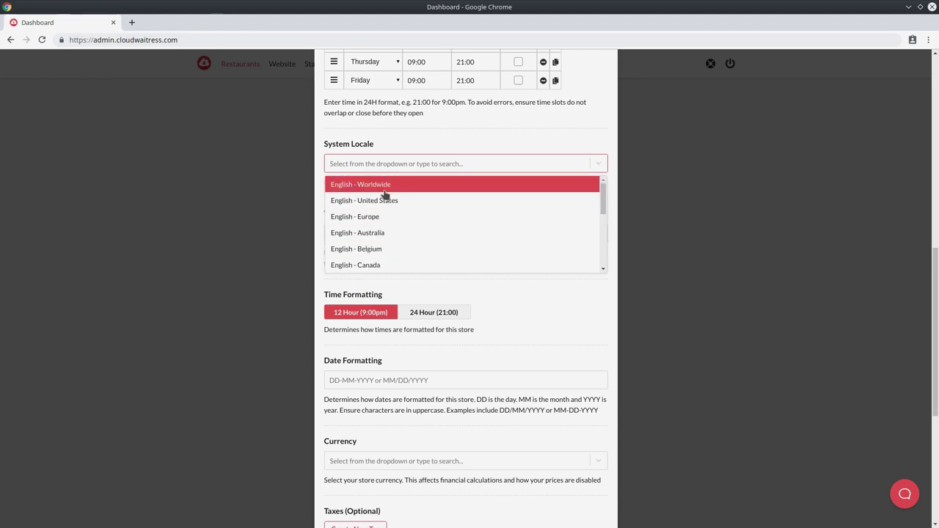
# Choose English - Australia as locale and Australia/Perth as timezone.
pyautogui.click(393, 233)
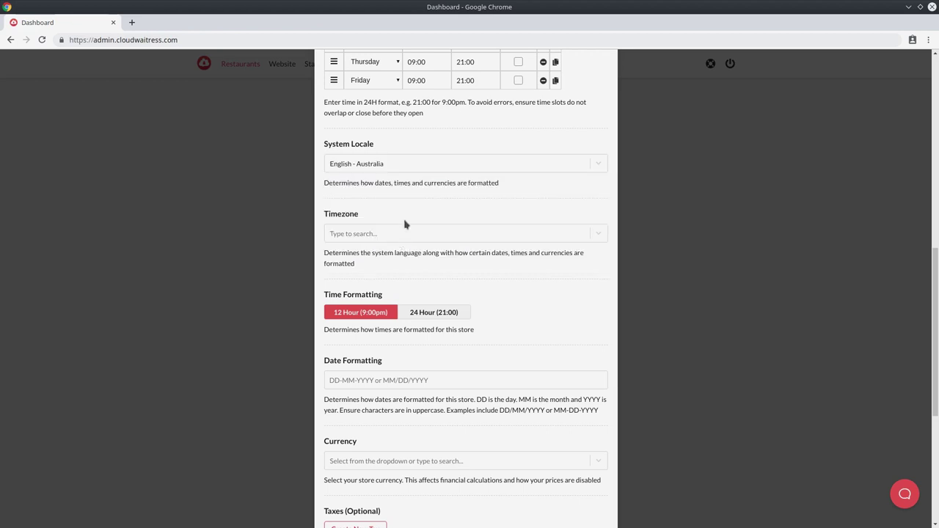
pyautogui.click(397, 233)
pyautogui.write('perth')
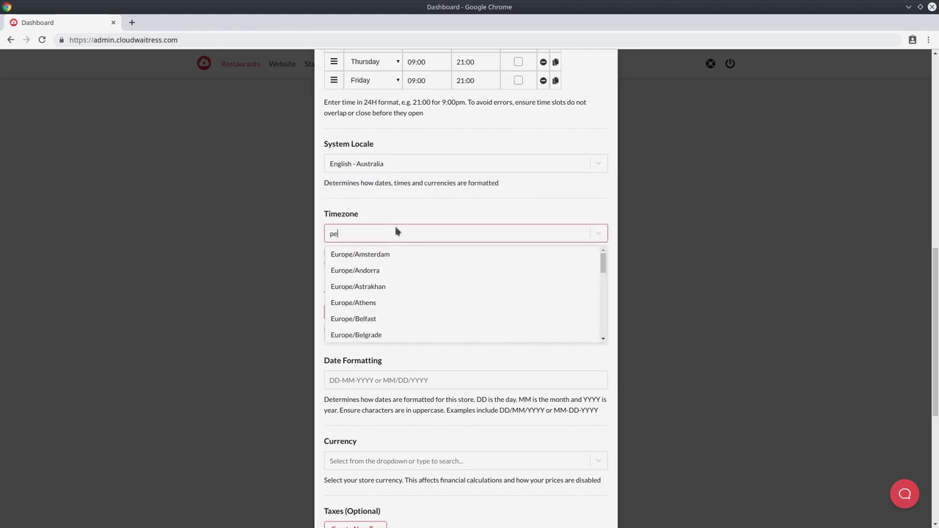
pyautogui.click(400, 254)
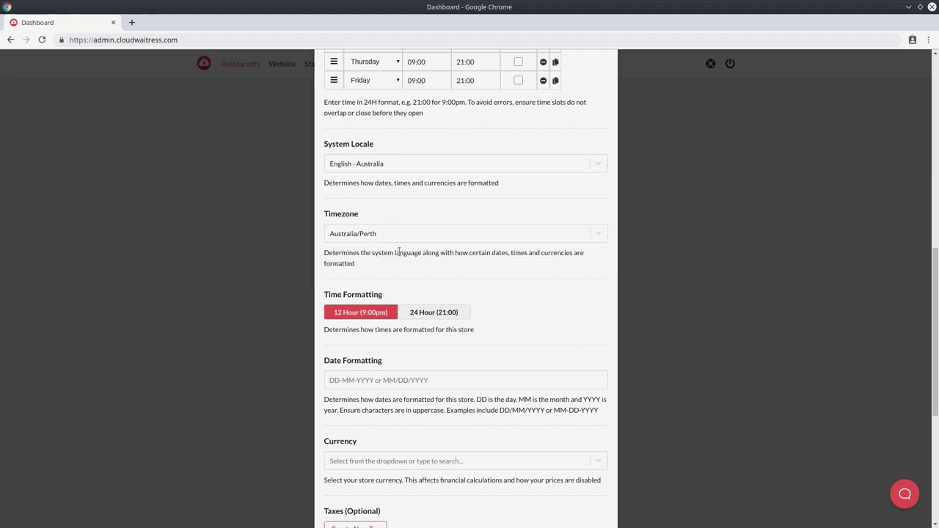
# Enter the date format DD/MM/YYYY.
pyautogui.scroll(-1, 411, 250)
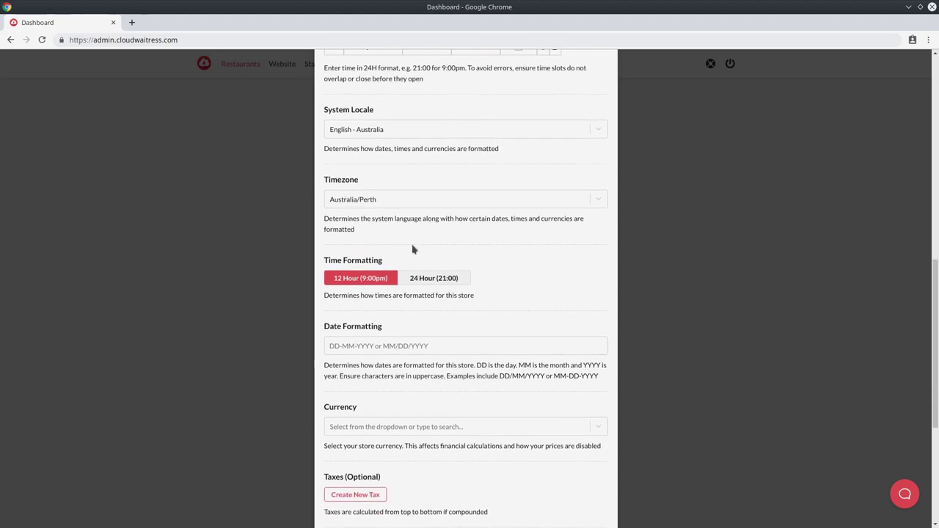
pyautogui.scroll(-1, 406, 260)
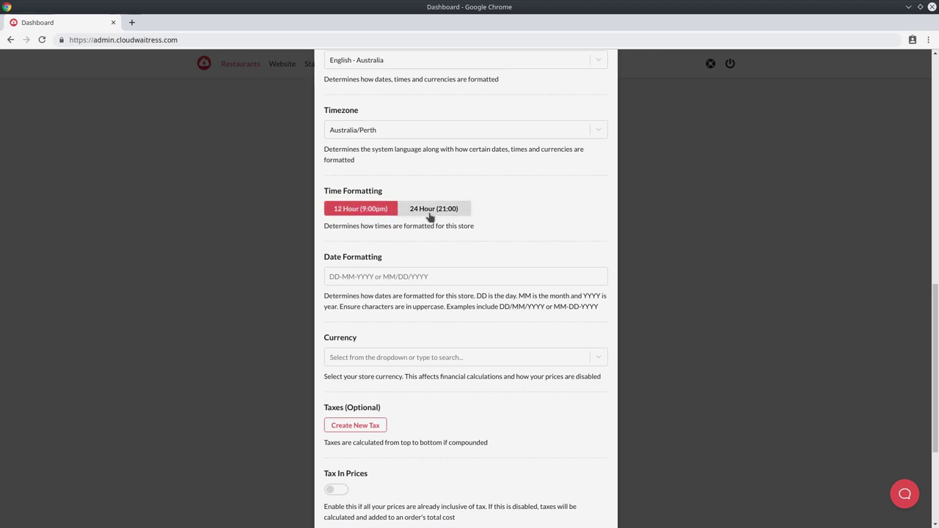
pyautogui.scroll(-1, 423, 228)
pyautogui.scroll(-2, 422, 228)
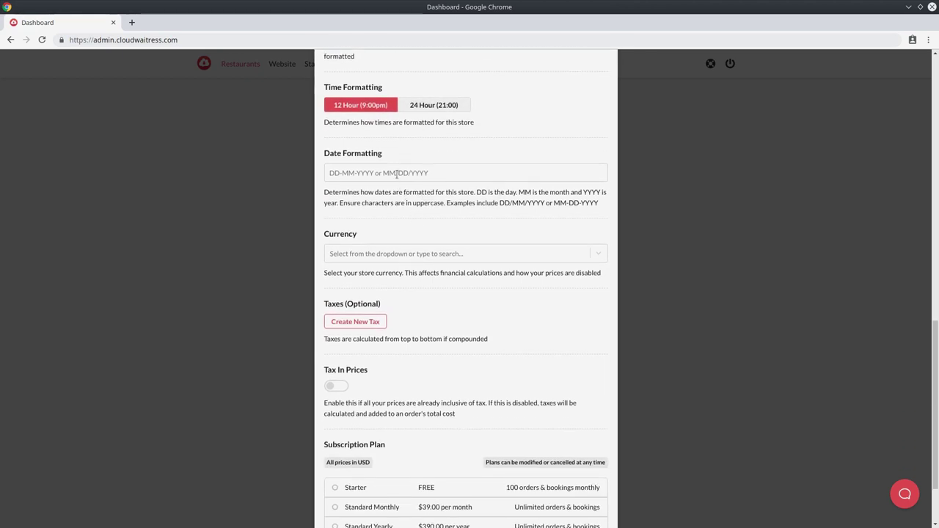
pyautogui.click(484, 175)
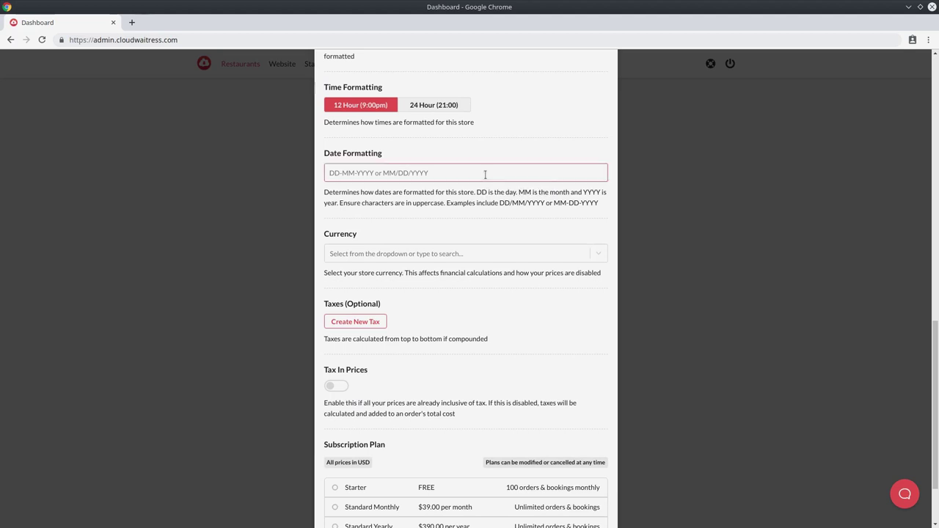
pyautogui.write('DD/MM/YYYY')
pyautogui.moveTo(334, 176); pyautogui.dragTo(374, 175)
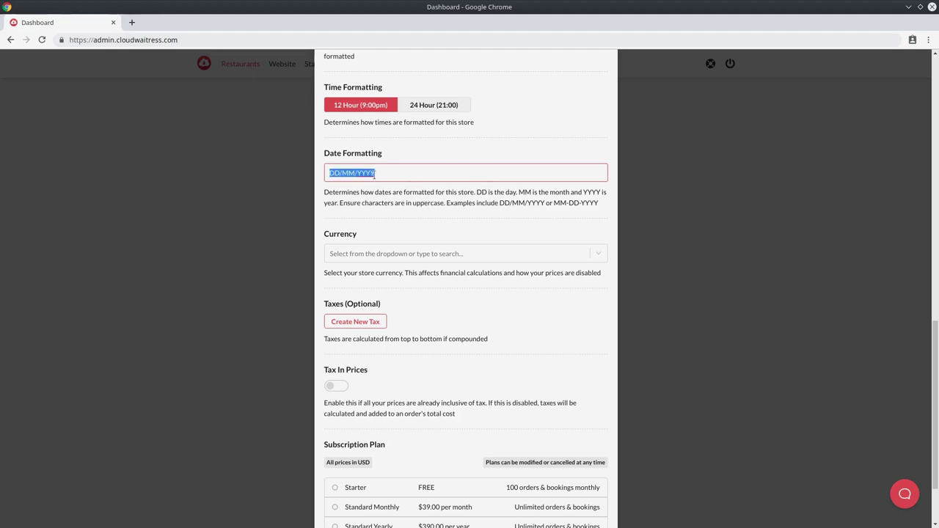
pyautogui.click(376, 173)
pyautogui.scroll(-1, 484, 271)
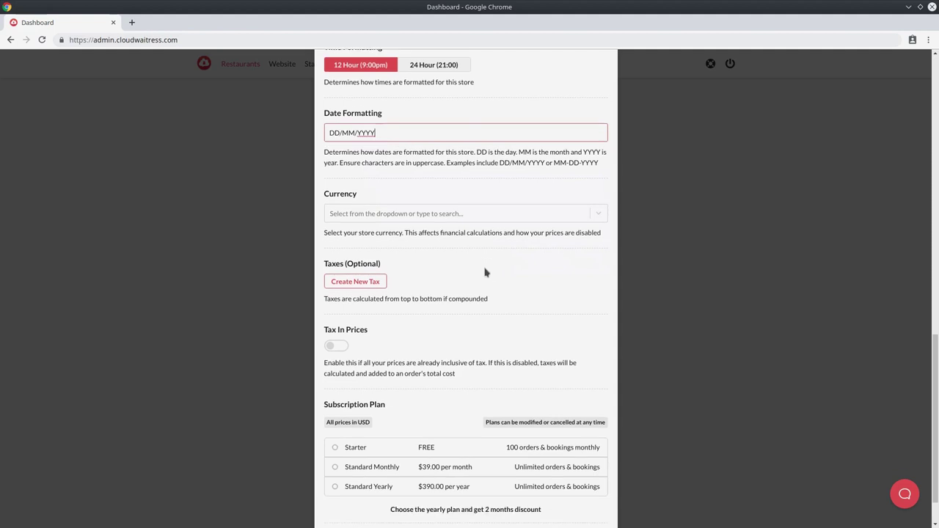
# Set the currency to AUD - Australian Dollar.
pyautogui.click(474, 209)
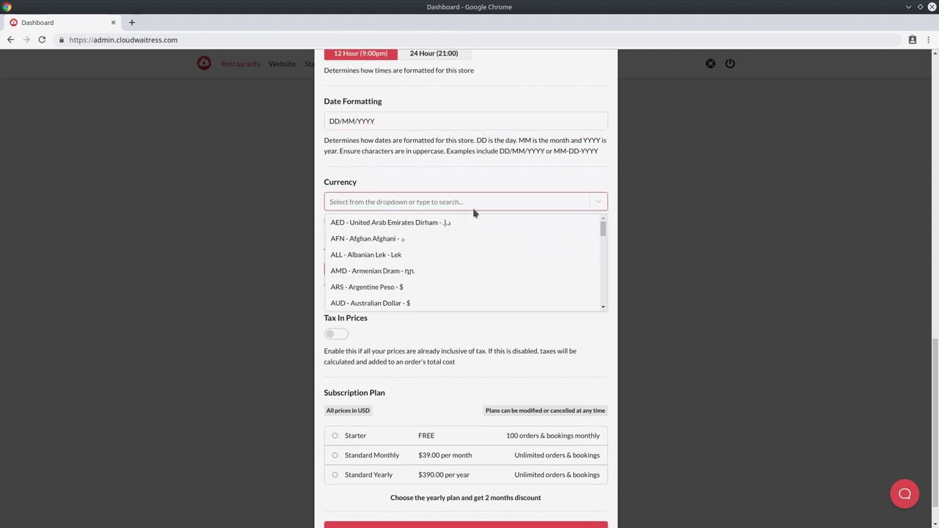
pyautogui.scroll(-1, 438, 294)
pyautogui.click(415, 279)
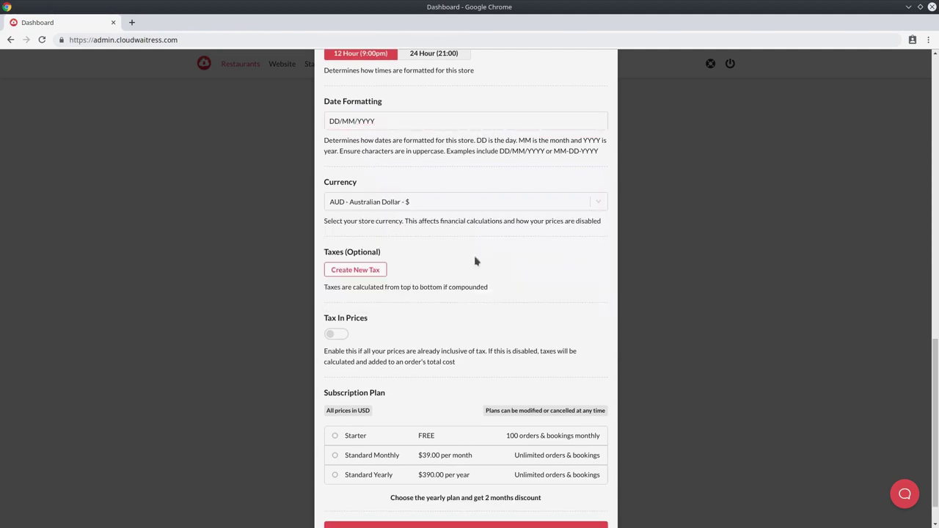
# Add a GST tax at a 10% rate.
pyautogui.click(375, 271)
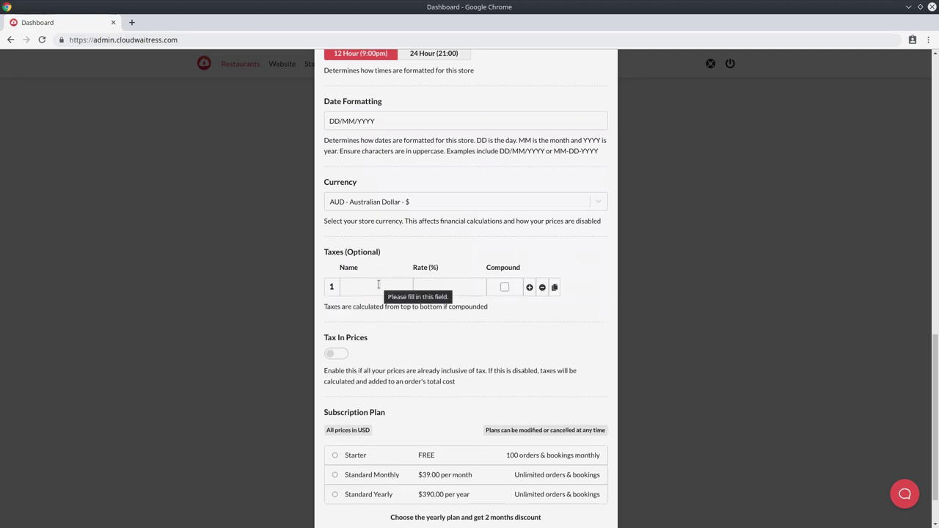
pyautogui.click(380, 286)
pyautogui.write('GST')
pyautogui.click(457, 285)
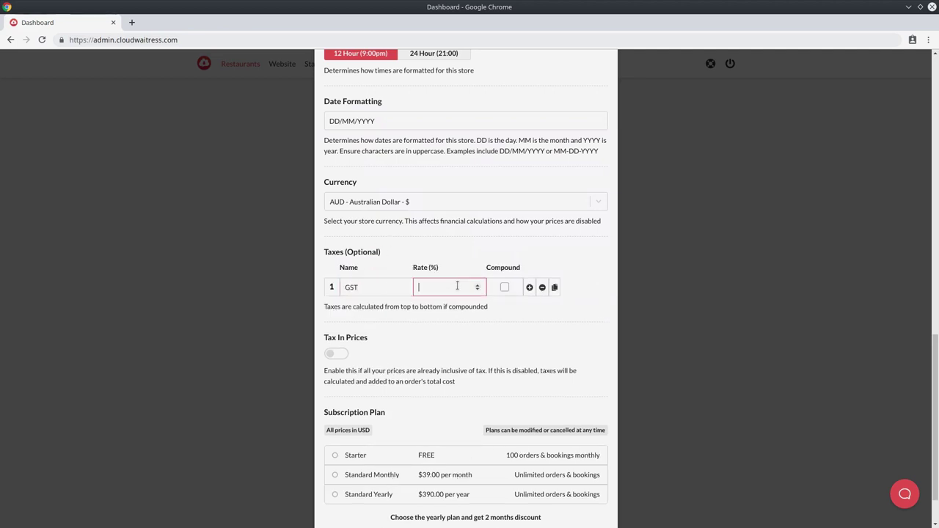
pyautogui.click(470, 339)
# Enable Tax In Prices and choose the free Starter plan.
pyautogui.scroll(-1, 422, 340)
pyautogui.scroll(-1, 420, 344)
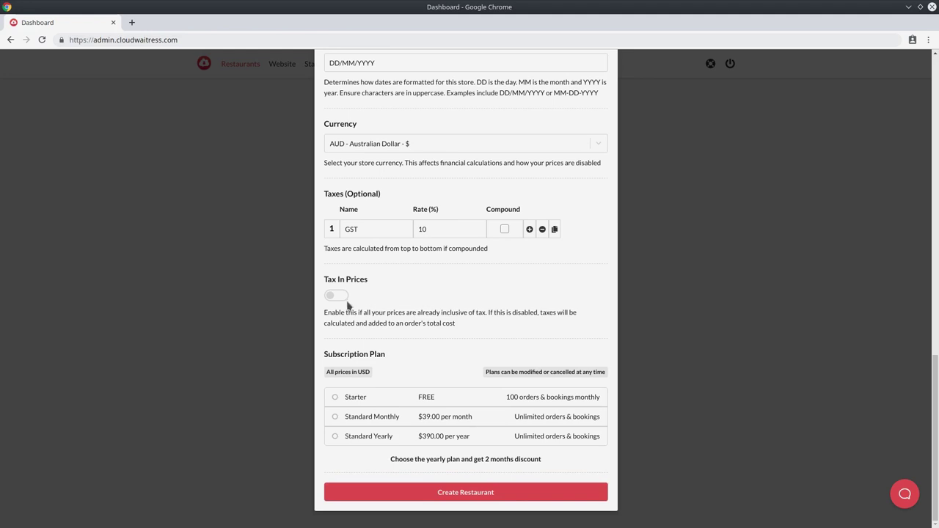
pyautogui.click(340, 297)
pyautogui.moveTo(326, 280); pyautogui.dragTo(371, 280)
pyautogui.click(374, 292)
pyautogui.click(475, 397)
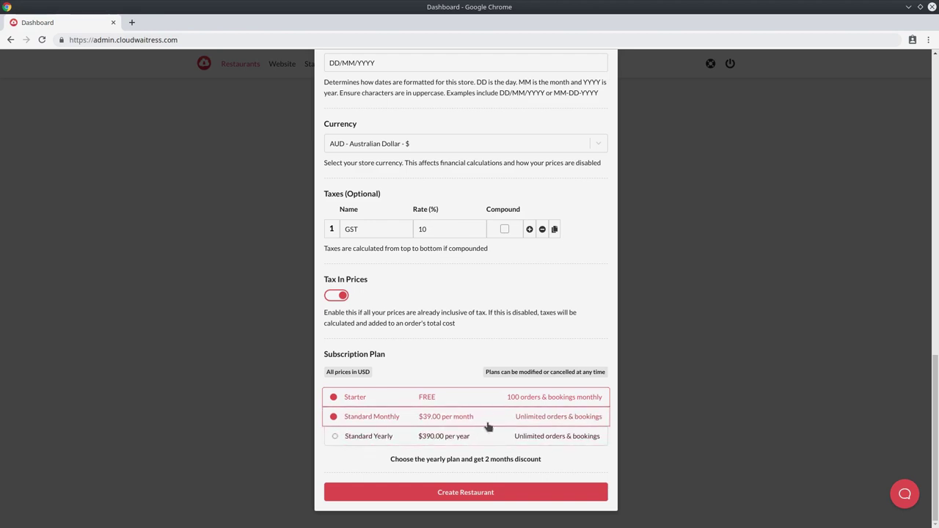
# Create the restaurant and open the Demo Pizza Store dashboard.
pyautogui.click(519, 488)
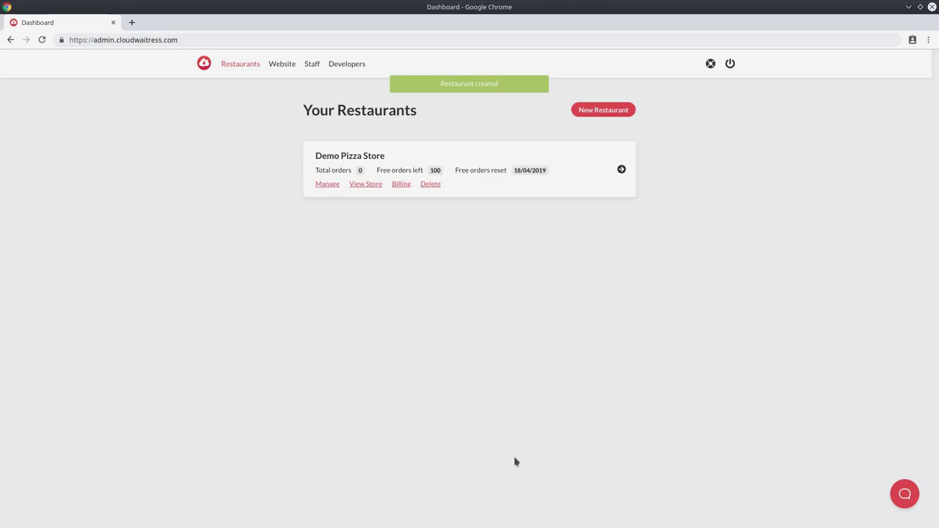
pyautogui.click(569, 193)
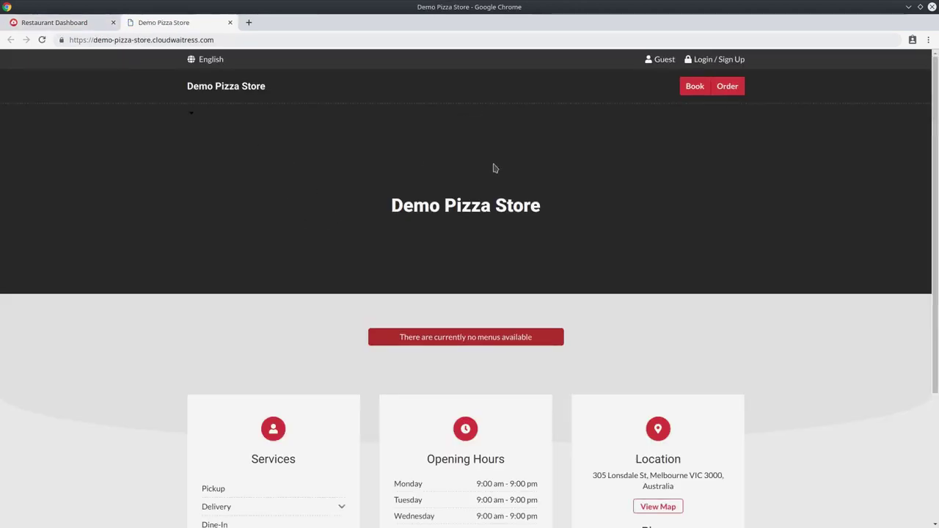
pyautogui.scroll(-5, 388, 225)
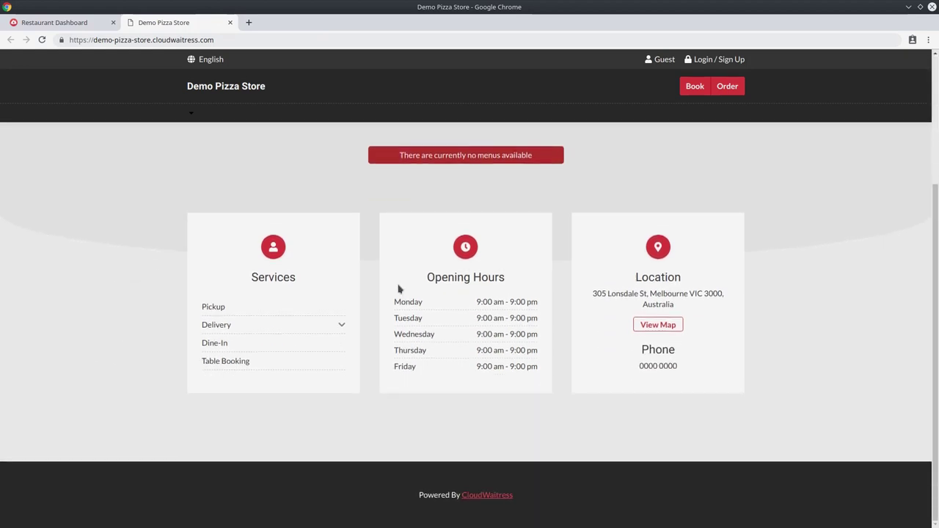
pyautogui.scroll(5, 397, 286)
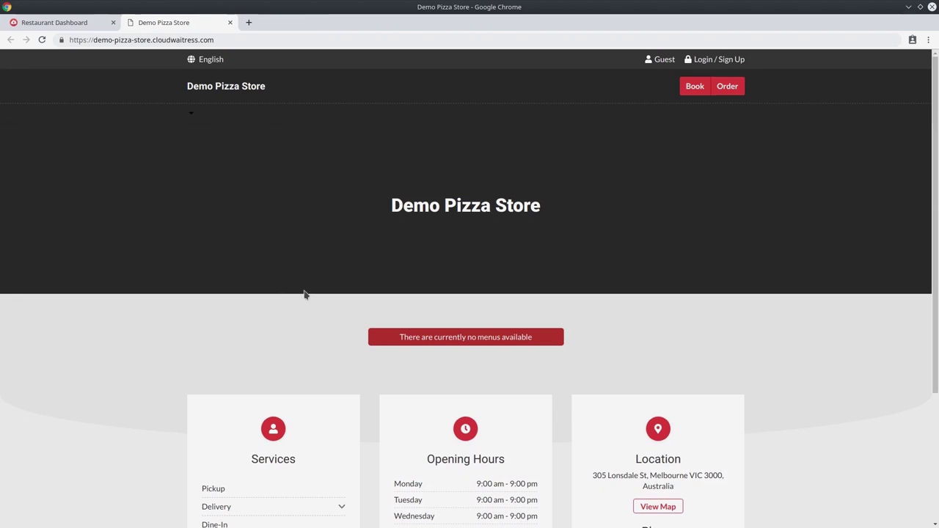
# From the store's Menus section, create a new menu keeping the default name 'Menu' and save it.
pyautogui.click(83, 28)
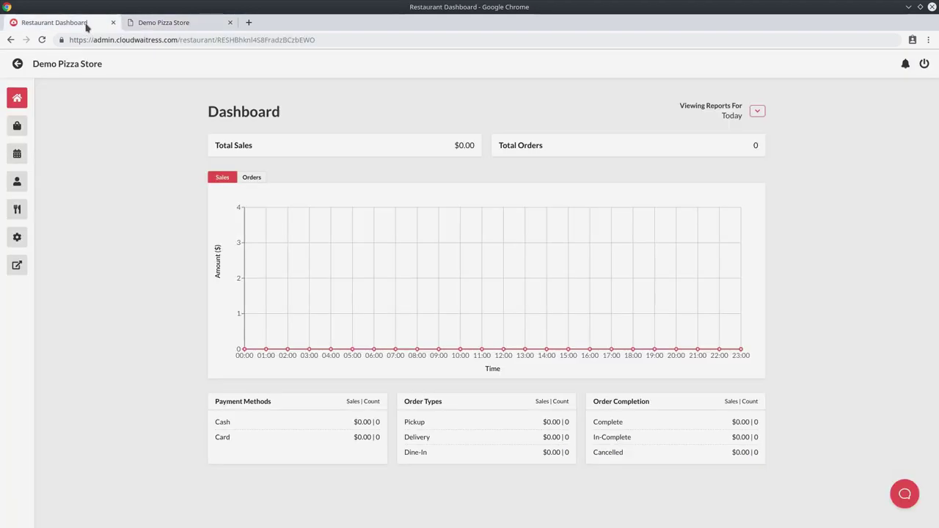
pyautogui.click(19, 211)
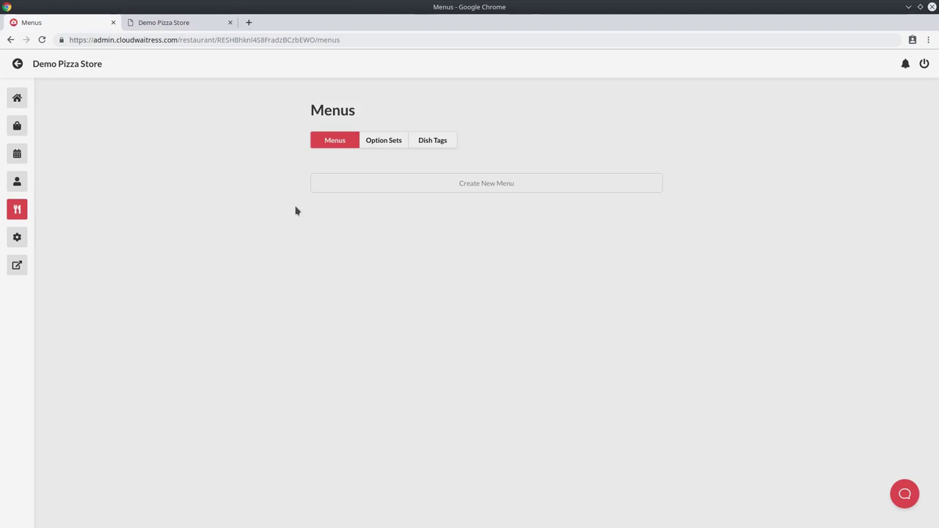
pyautogui.click(407, 184)
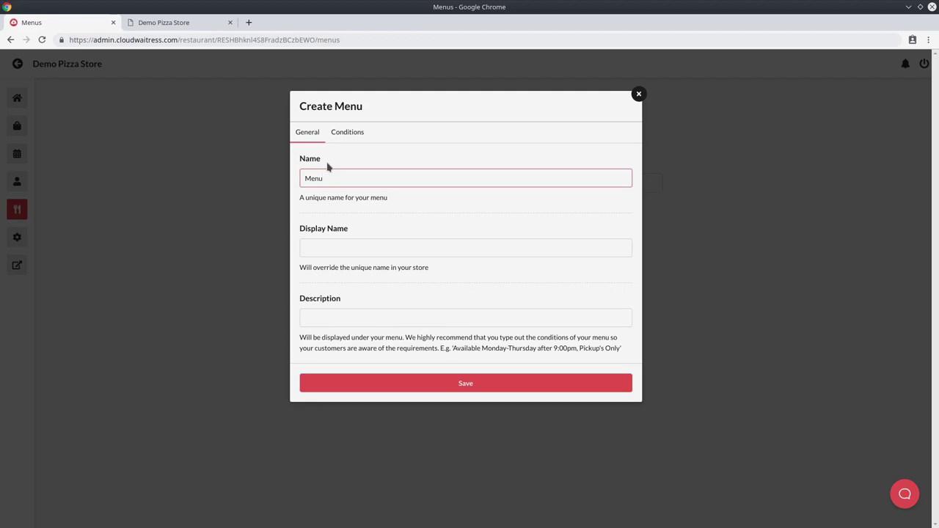
pyautogui.moveTo(333, 178); pyautogui.dragTo(291, 172)
pyautogui.click(329, 160)
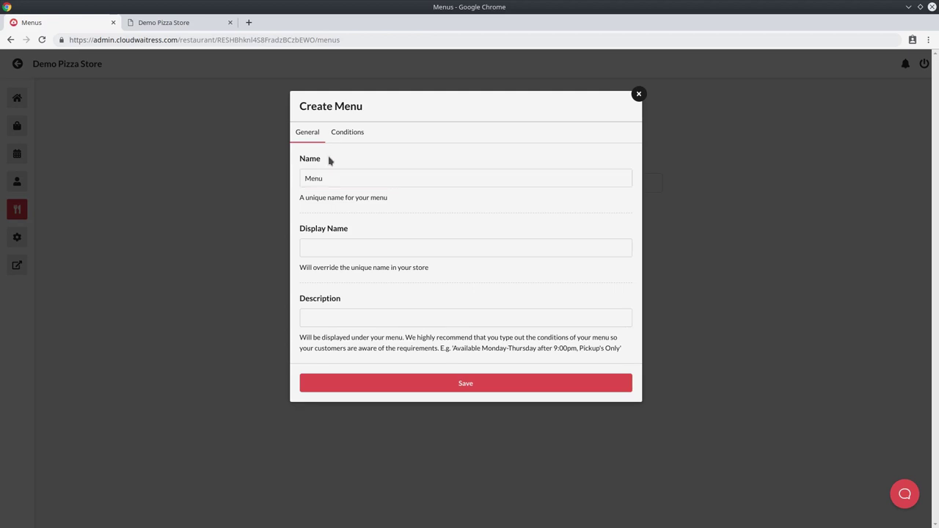
pyautogui.click(469, 383)
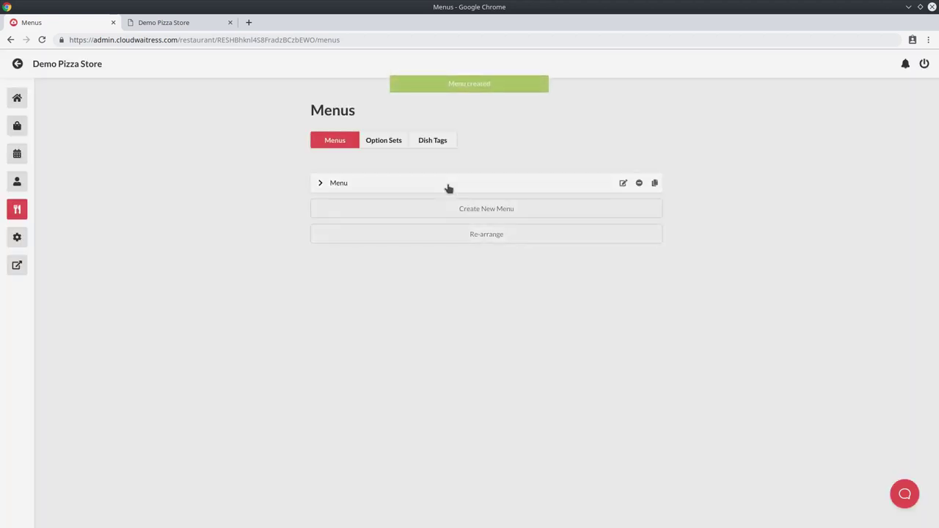
# Expand Menu and add a category named Mains.
pyautogui.click(446, 187)
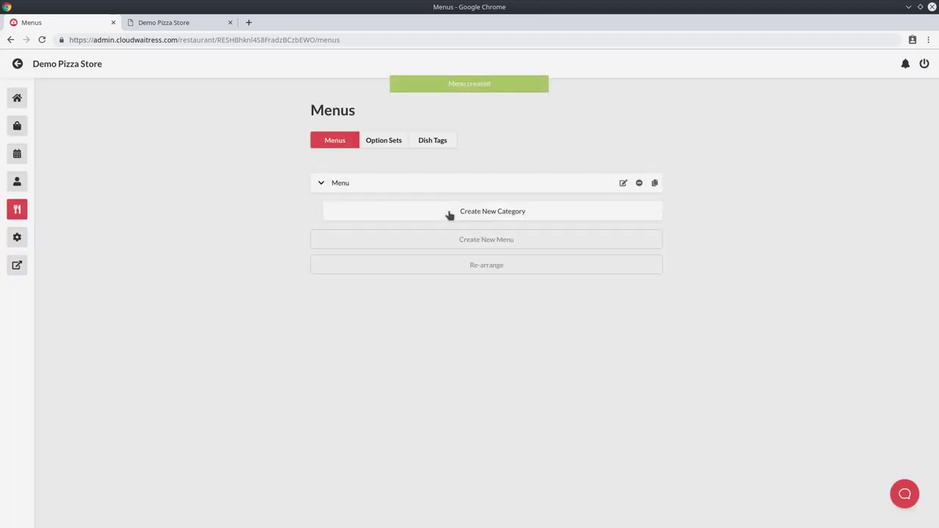
pyautogui.click(450, 214)
pyautogui.write('Mai')
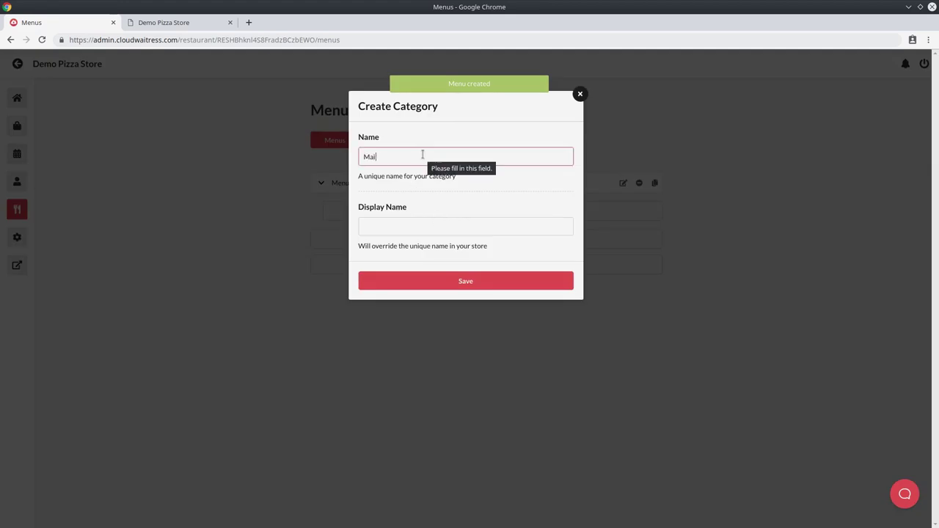
pyautogui.write('ns')
pyautogui.press('Return')
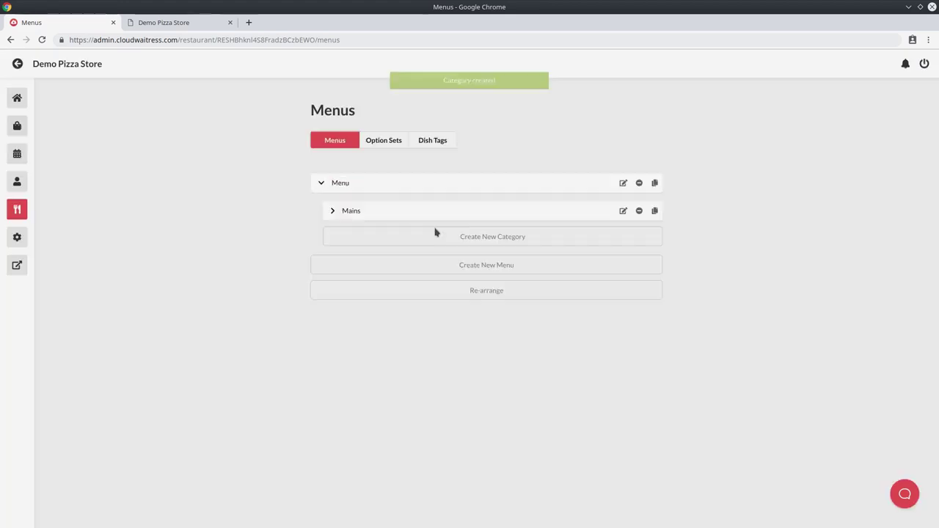
# Add a second category named Drinks and save it.
pyautogui.click(446, 238)
pyautogui.click(402, 156)
pyautogui.write('Drinks')
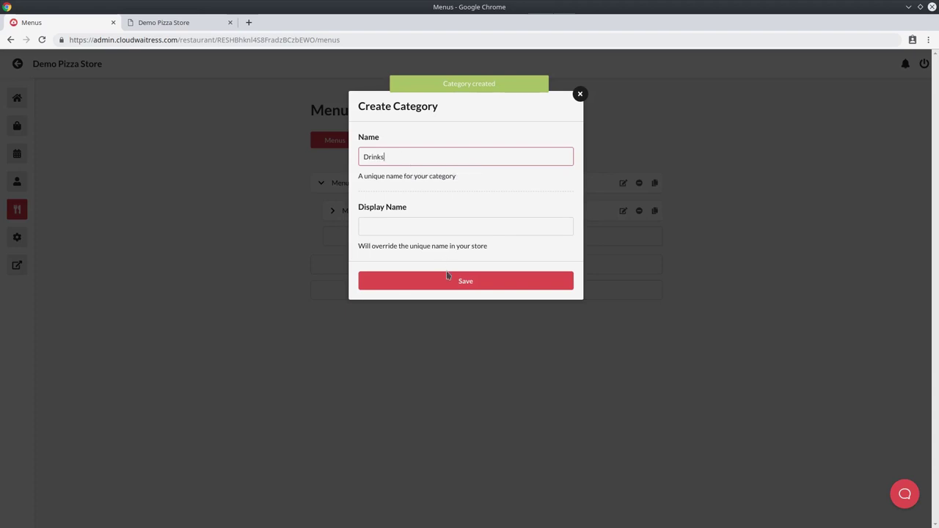
pyautogui.click(446, 280)
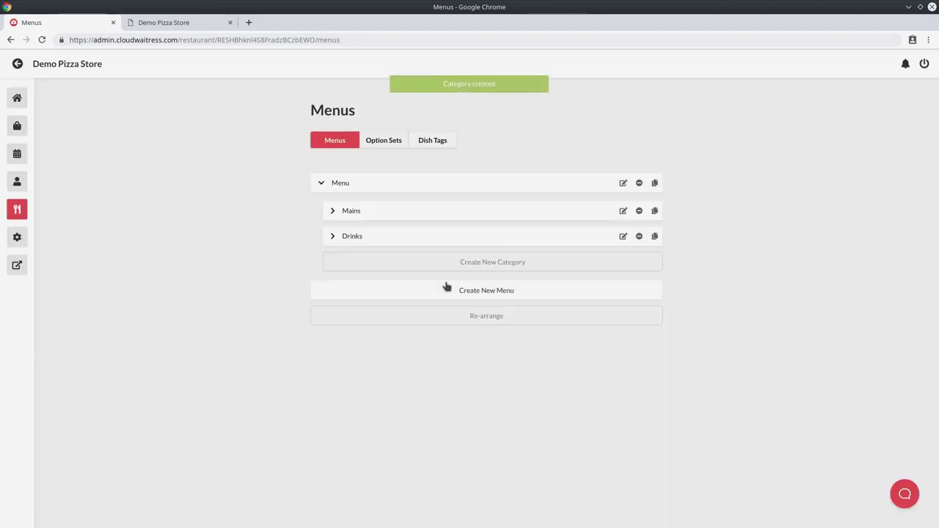
# Add a Chicken Breast dish to the Mains category.
pyautogui.click(445, 214)
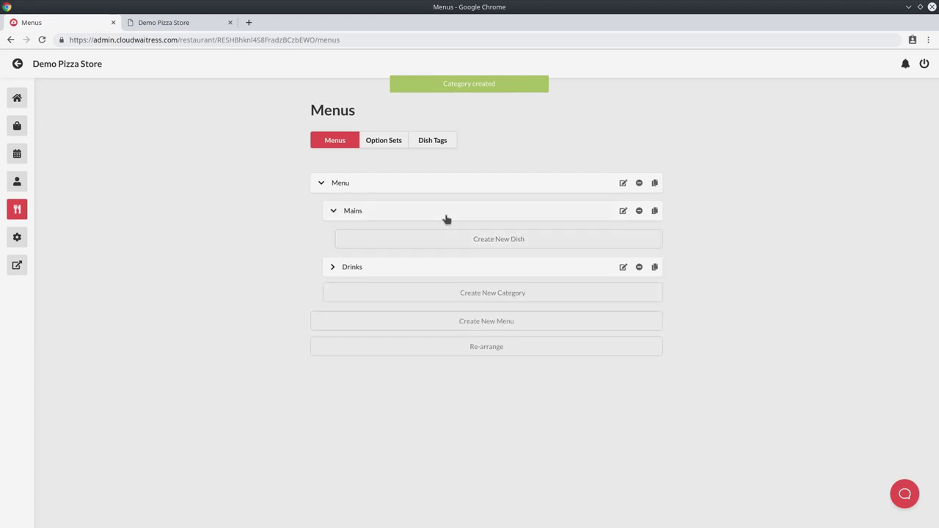
pyautogui.click(496, 241)
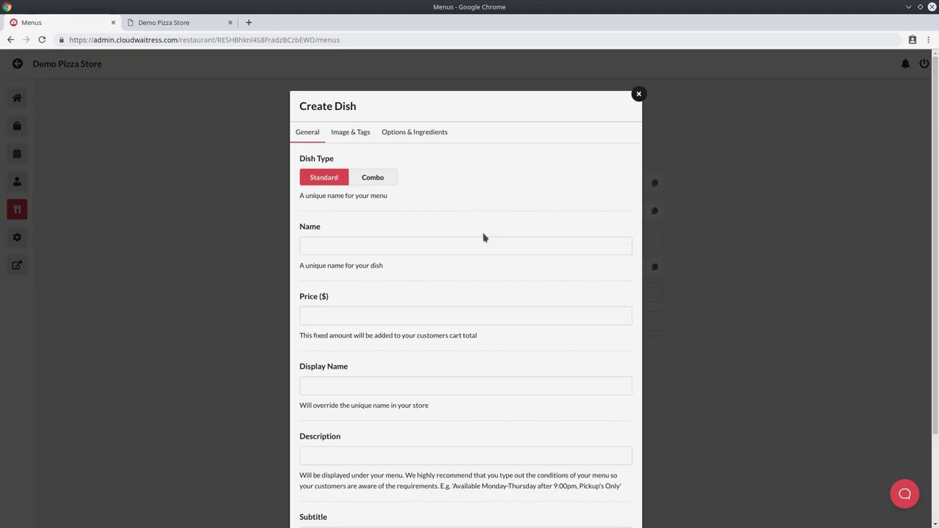
pyautogui.click(410, 248)
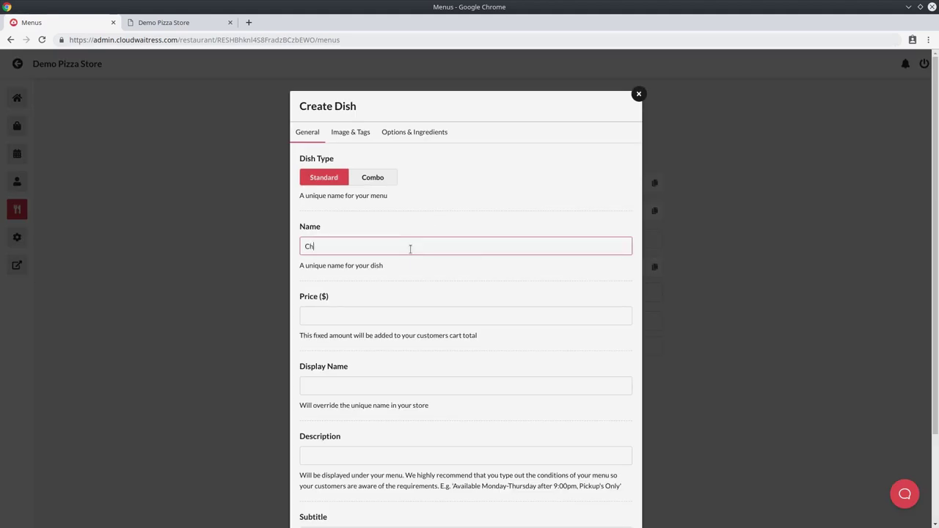
pyautogui.write('Chicken Breast')
pyautogui.press('Tab')
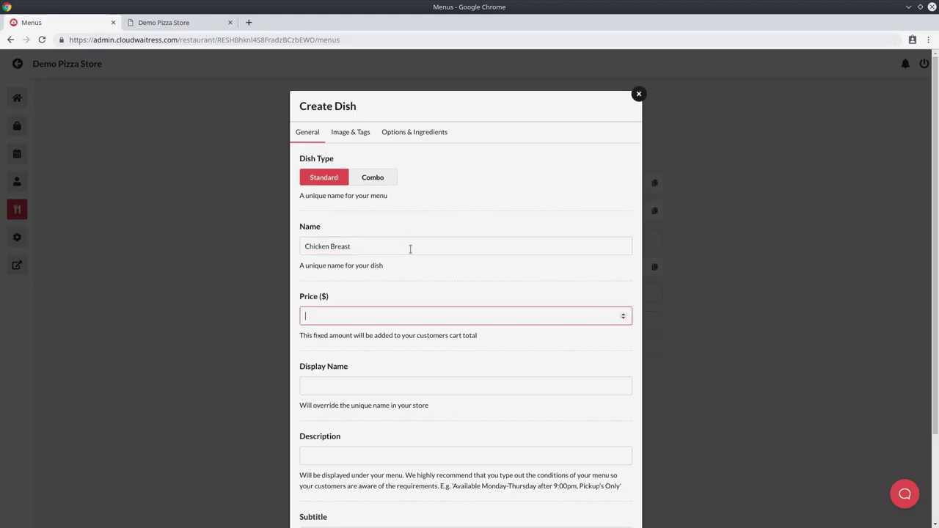
pyautogui.scroll(-2, 457, 307)
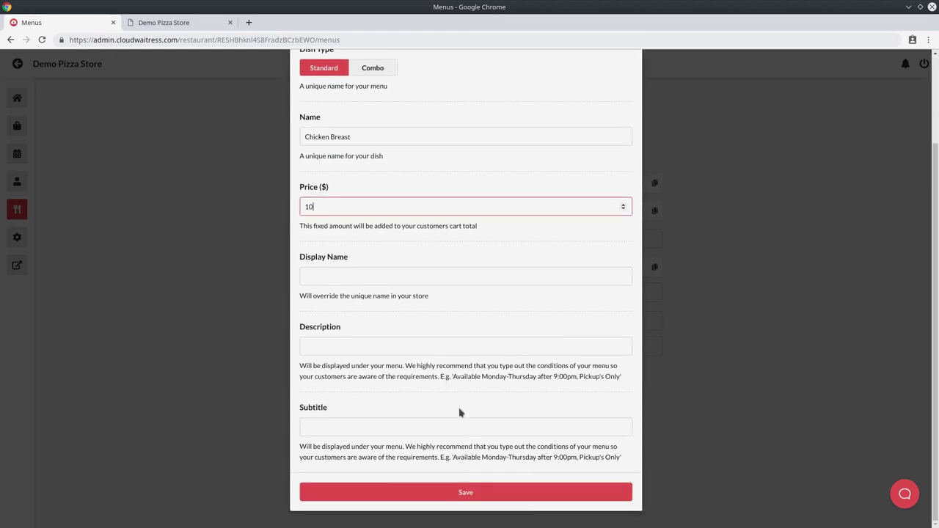
pyautogui.click(487, 498)
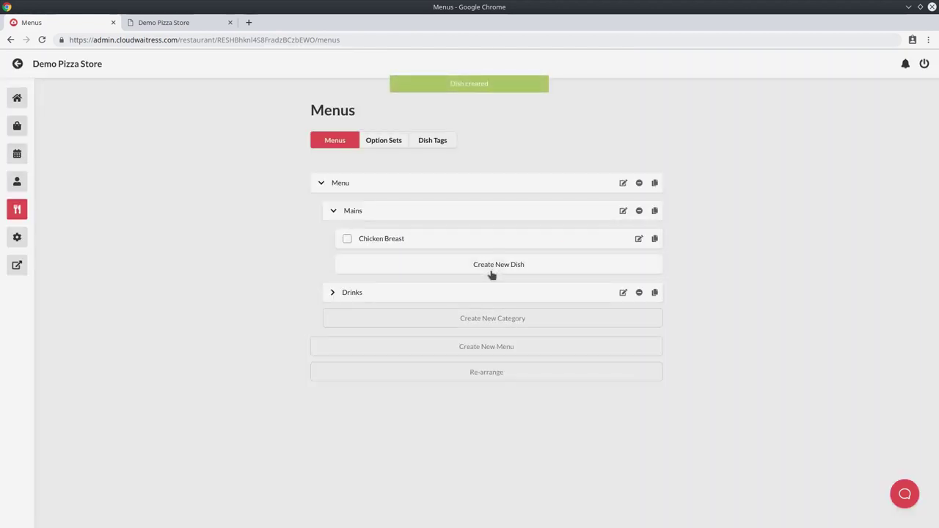
# Add a Lamb Shank dish to Mains with price 123.
pyautogui.click(491, 267)
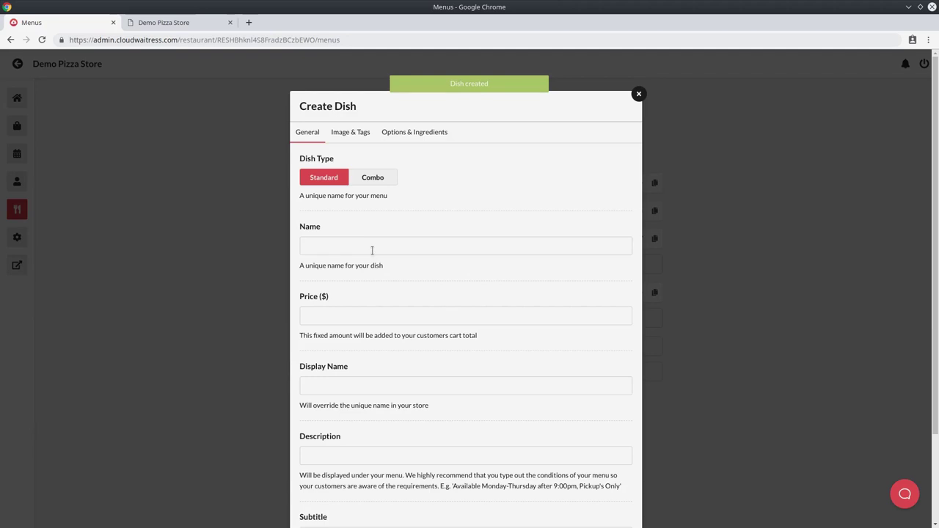
pyautogui.click(372, 247)
pyautogui.write('Lamb')
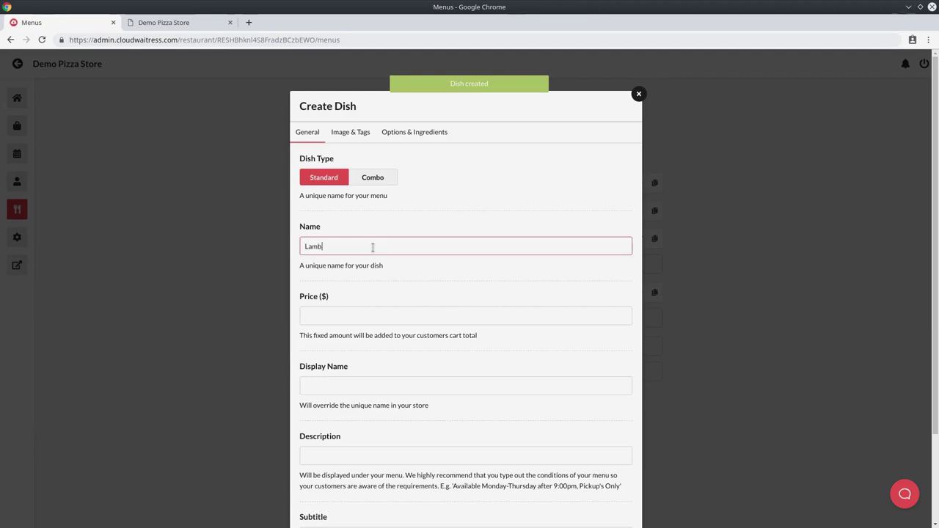
pyautogui.write(' SHank')
pyautogui.press('BackSpace')
pyautogui.press('BackSpace')
pyautogui.write('hank')
pyautogui.press('Tab')
pyautogui.write('123')
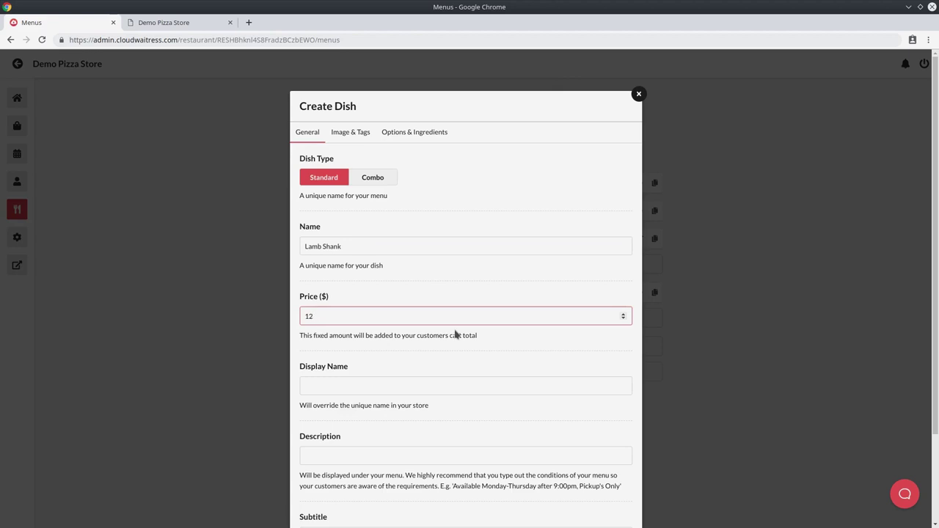
pyautogui.scroll(-3, 458, 334)
pyautogui.click(470, 490)
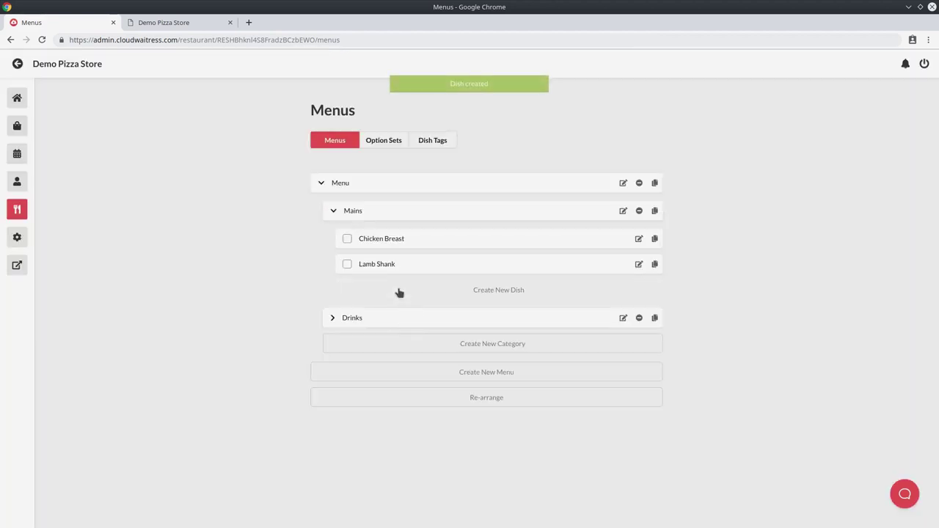
# Add a Soft Drink Float priced 4 to Drinks, then view the empty Orders list.
pyautogui.click(394, 317)
pyautogui.click(441, 344)
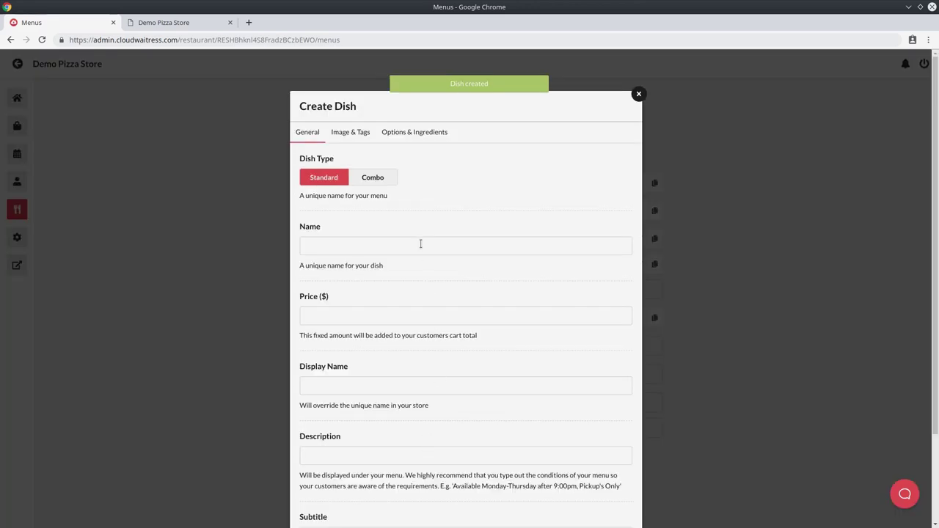
pyautogui.click(420, 243)
pyautogui.write('Soft')
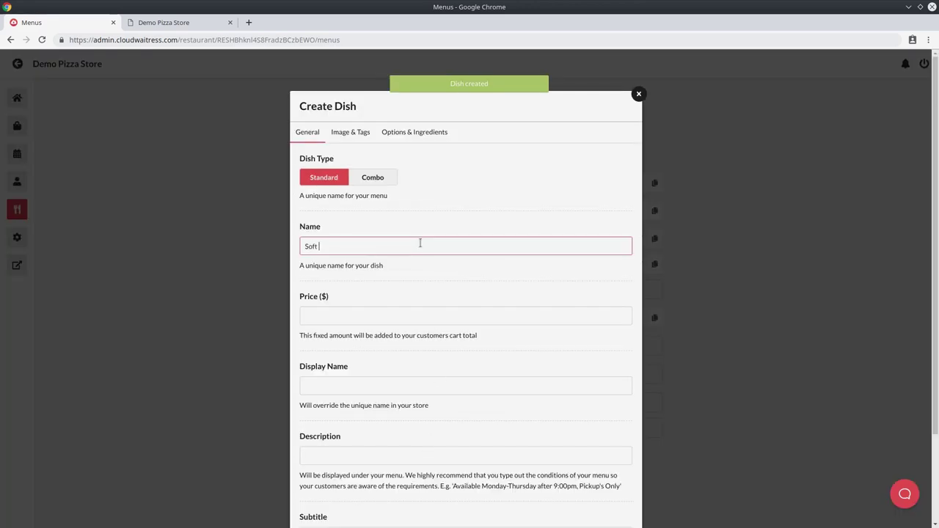
pyautogui.write(' Drink Float')
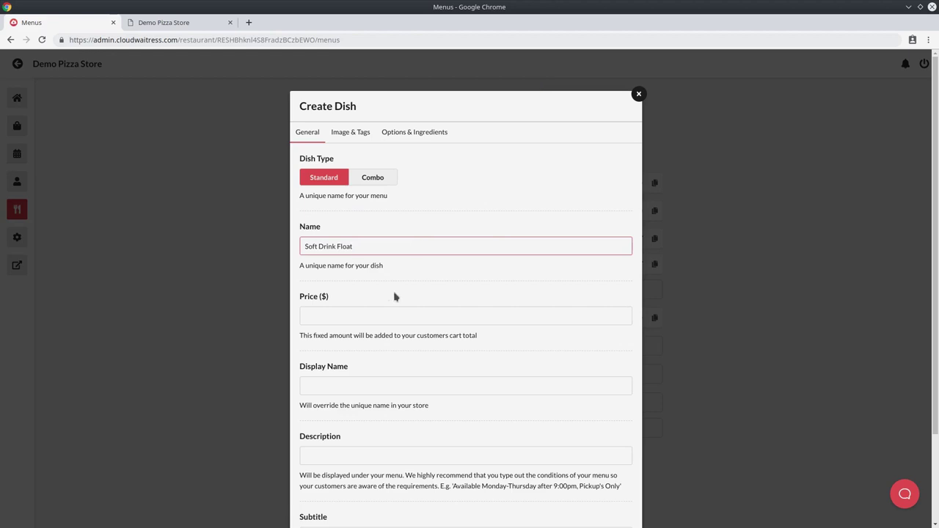
pyautogui.click(391, 317)
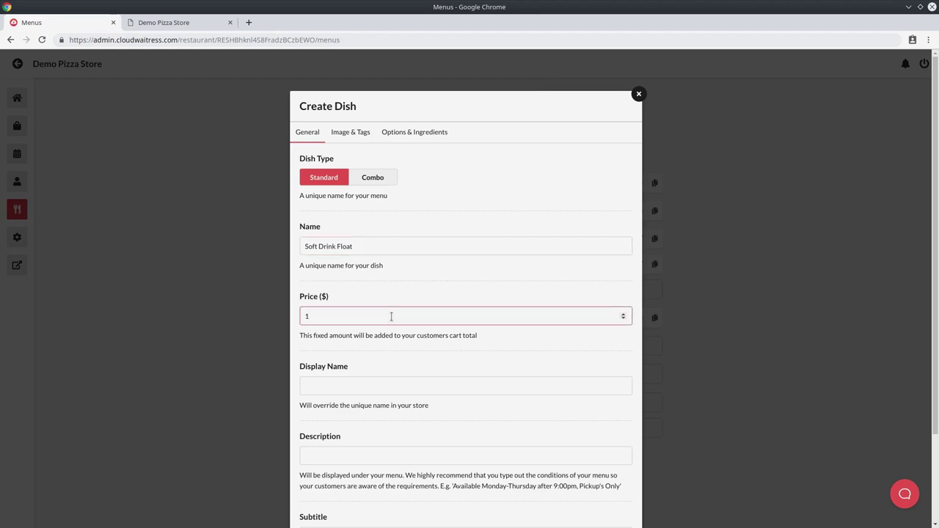
pyautogui.write('4')
pyautogui.scroll(-2, 440, 440)
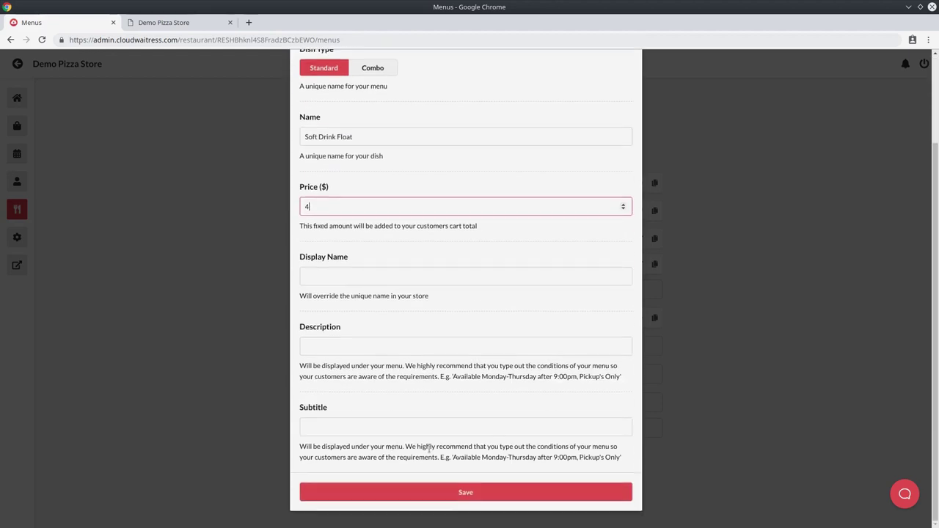
pyautogui.click(452, 498)
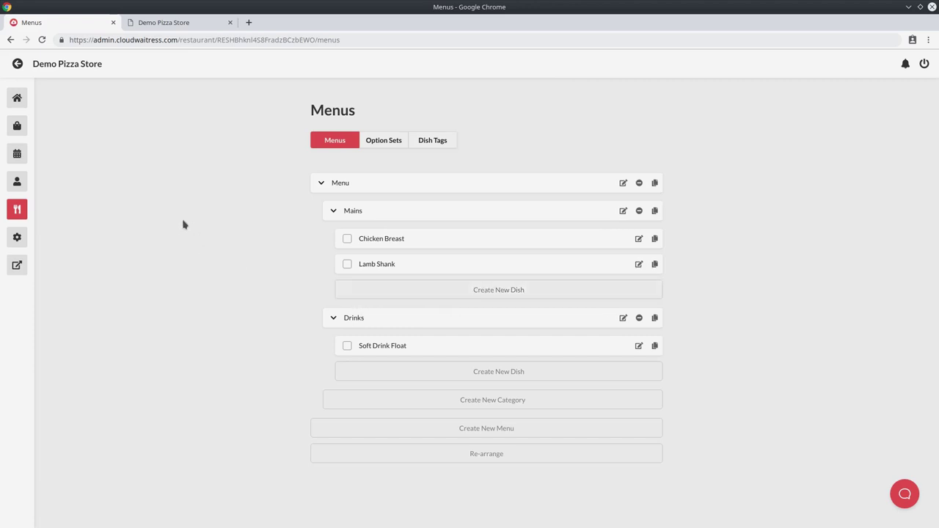
pyautogui.click(23, 131)
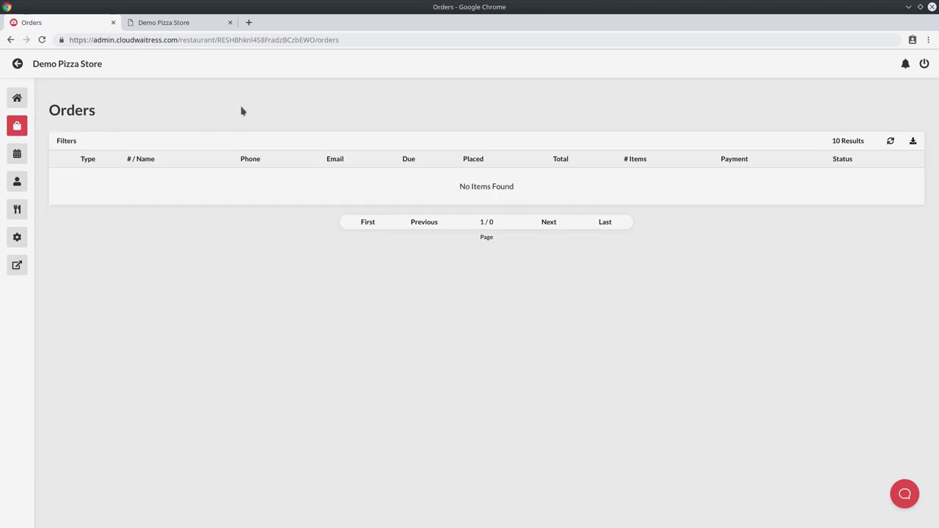
# Switch to the Demo Pizza Store storefront and reload it to show the new dishes.
pyautogui.click(163, 24)
pyautogui.click(42, 40)
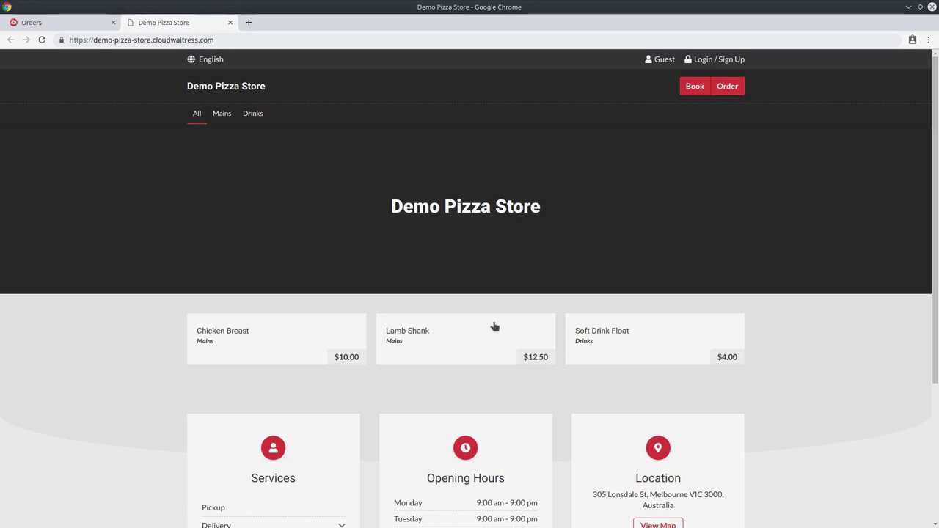
pyautogui.moveTo(91, 40); pyautogui.dragTo(239, 40)
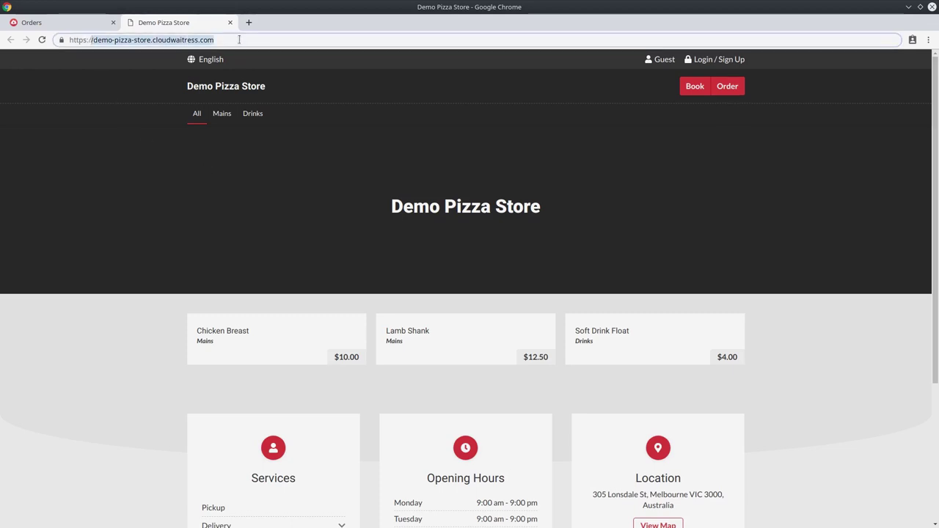
pyautogui.click(307, 151)
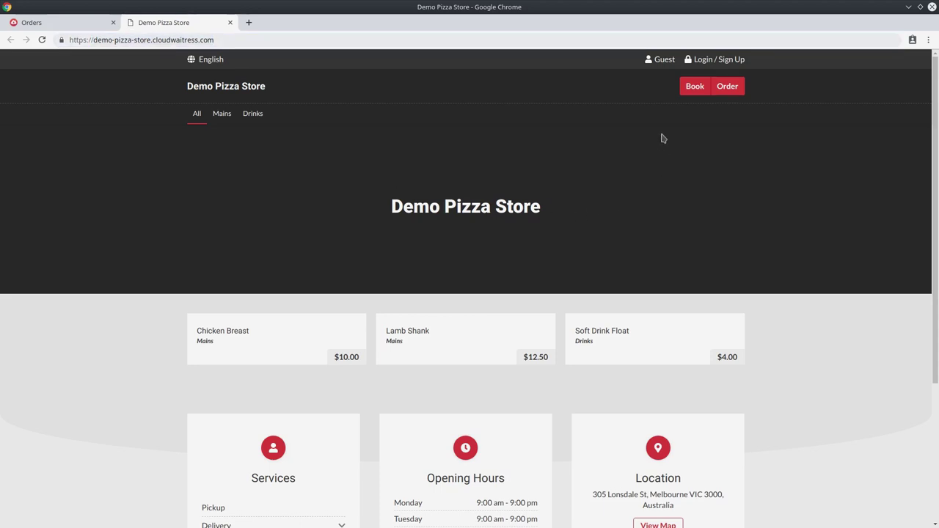
# Start a Pickup order scheduled for later on Friday 19/04/2019 at 10:30 am.
pyautogui.click(736, 93)
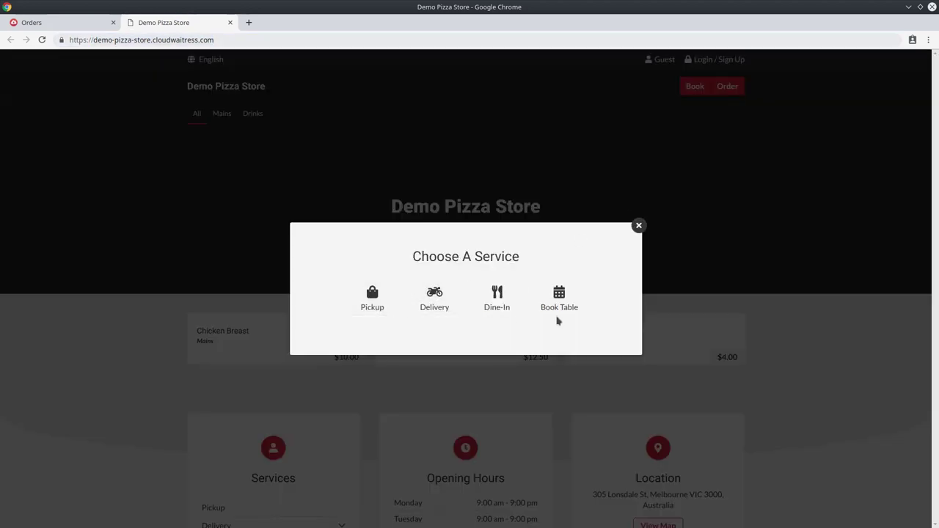
pyautogui.click(374, 311)
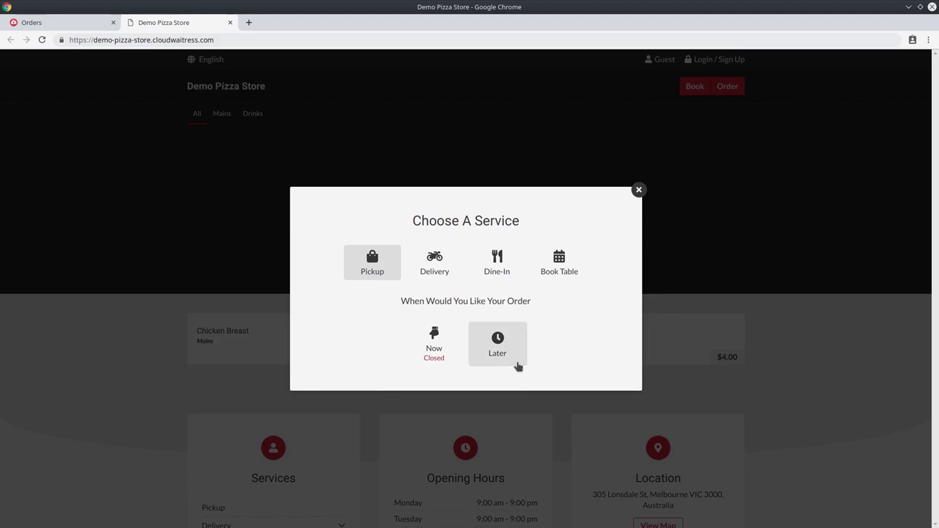
pyautogui.moveTo(417, 348); pyautogui.dragTo(457, 365)
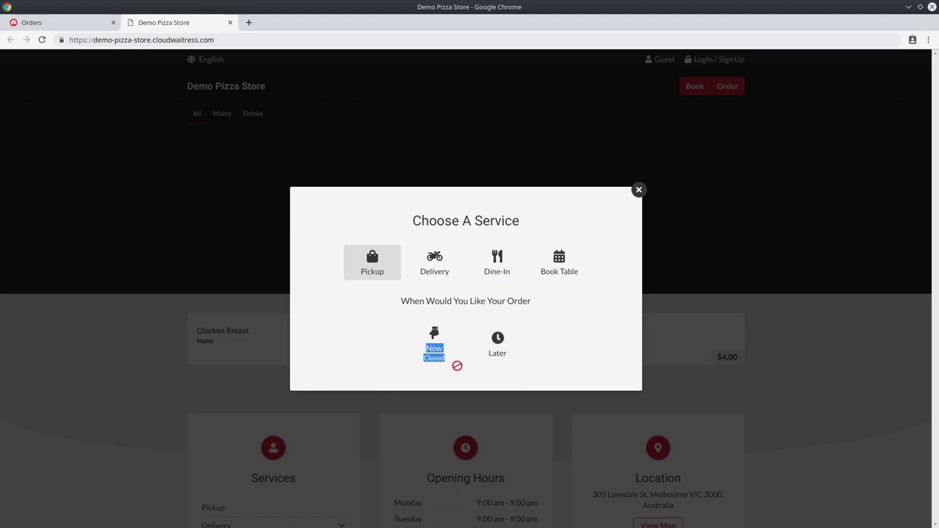
pyautogui.click(454, 374)
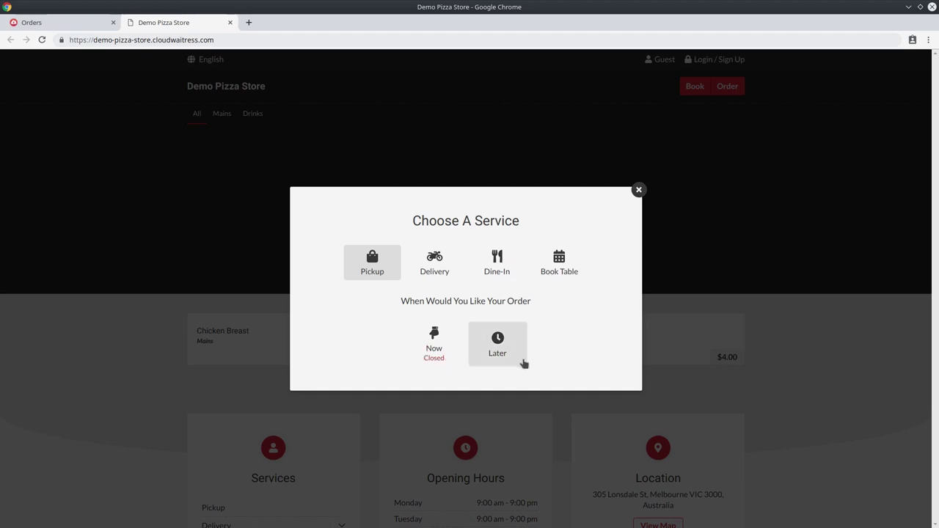
pyautogui.click(523, 358)
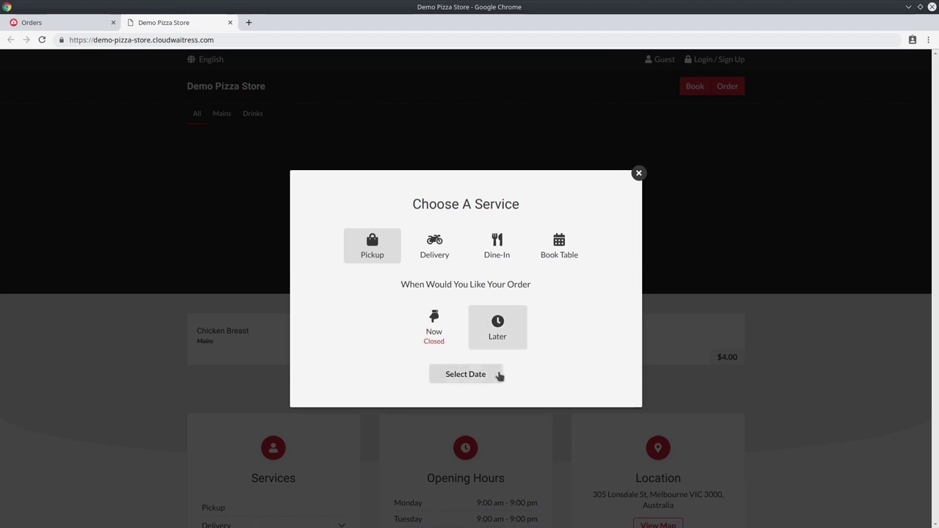
pyautogui.click(499, 378)
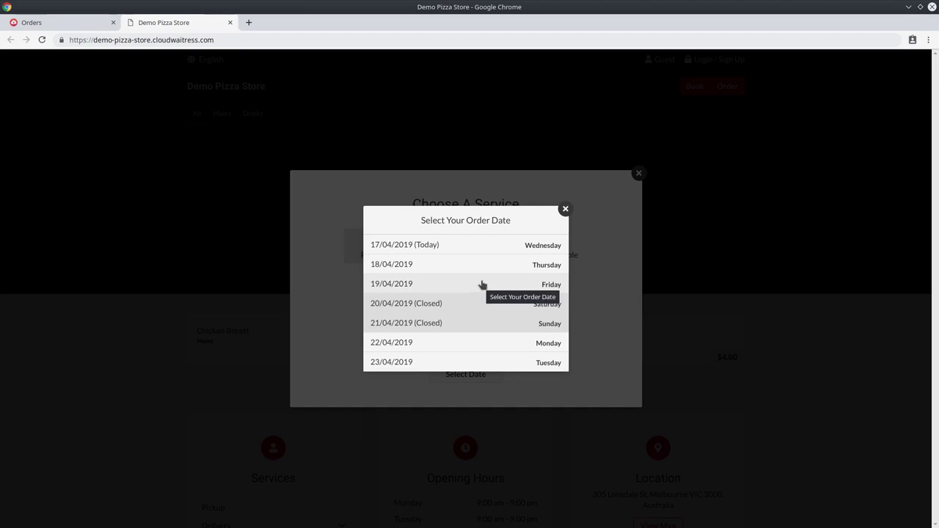
pyautogui.click(516, 287)
pyautogui.click(513, 374)
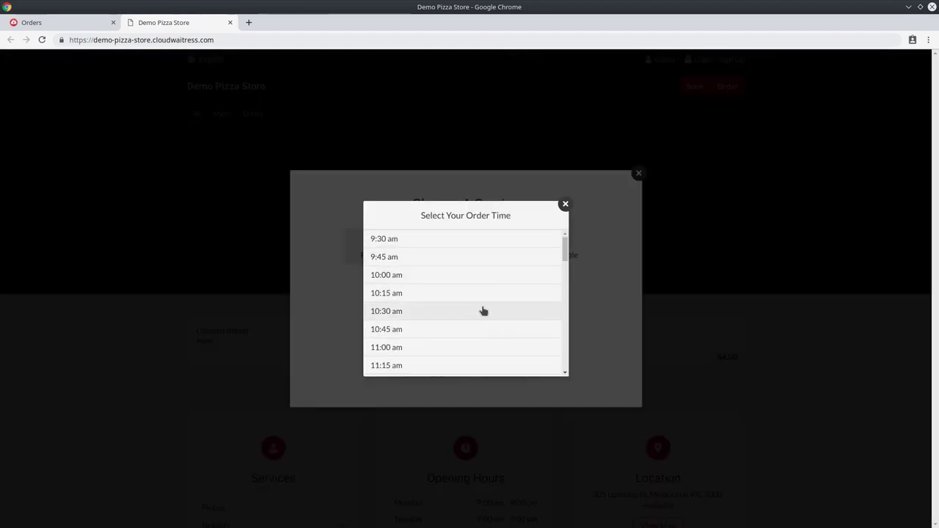
pyautogui.click(483, 311)
pyautogui.click(487, 391)
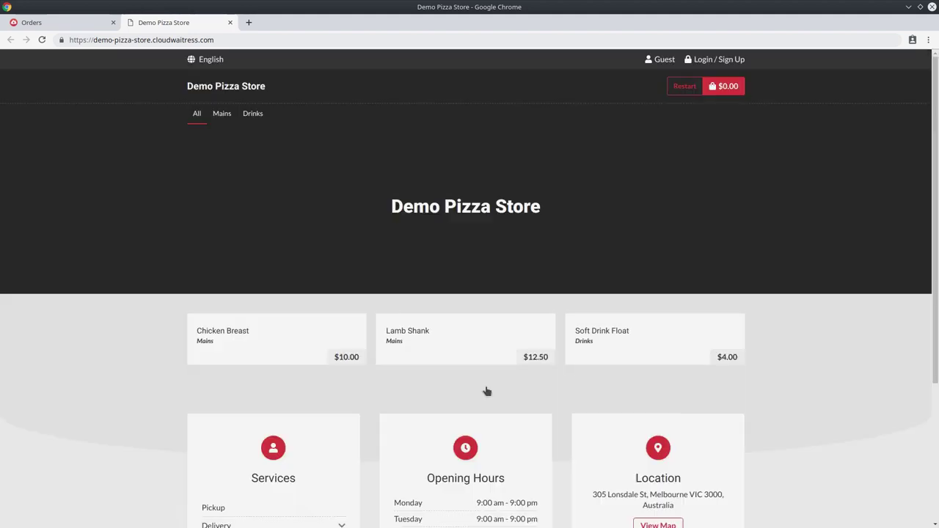
# Add Chicken Breast, Lamb Shank and Soft Drink Float to the cart.
pyautogui.click(300, 347)
pyautogui.click(528, 328)
pyautogui.click(495, 339)
pyautogui.click(544, 324)
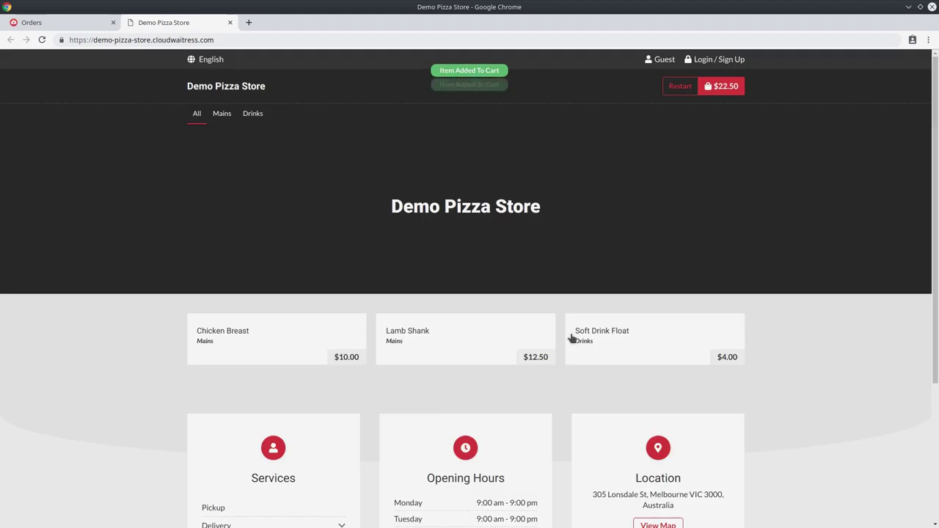
pyautogui.click(574, 326)
pyautogui.click(544, 327)
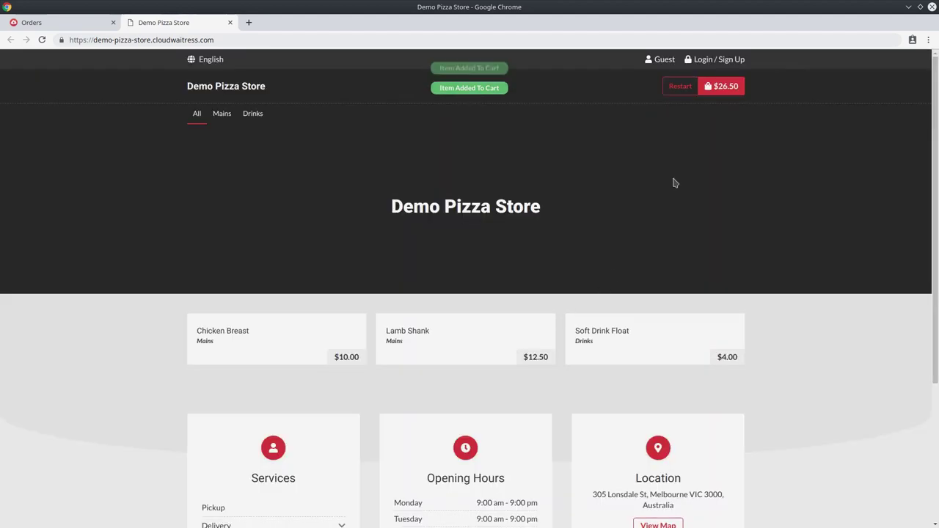
# Go from the cart to checkout and fill in the customer's name, e-mail and phone number.
pyautogui.click(719, 86)
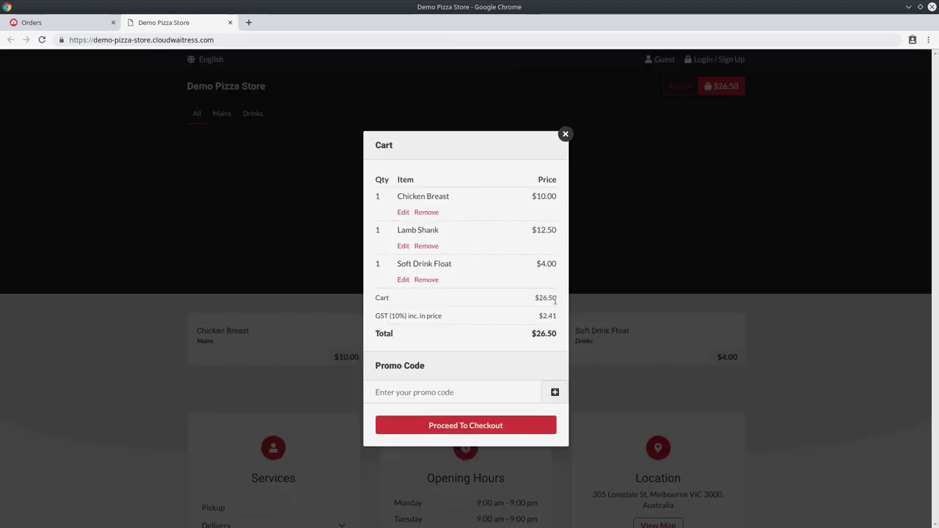
pyautogui.click(501, 429)
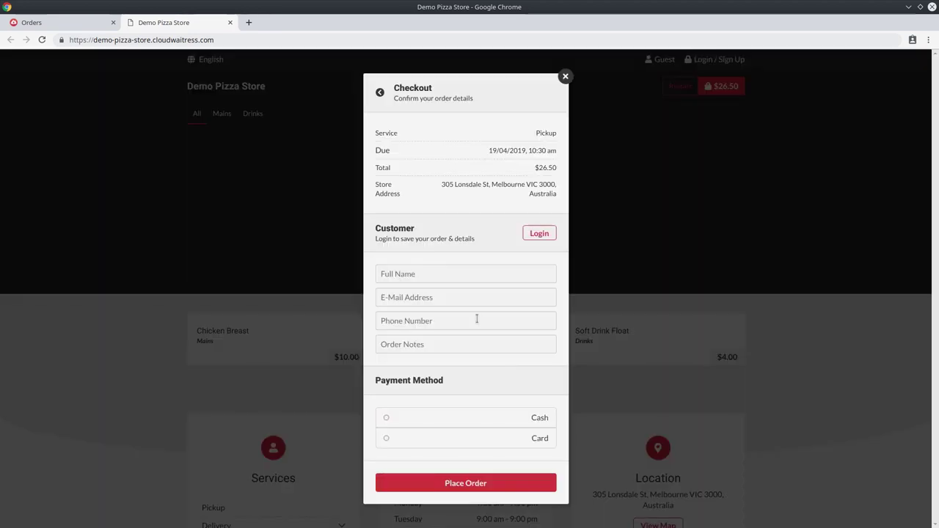
pyautogui.click(481, 271)
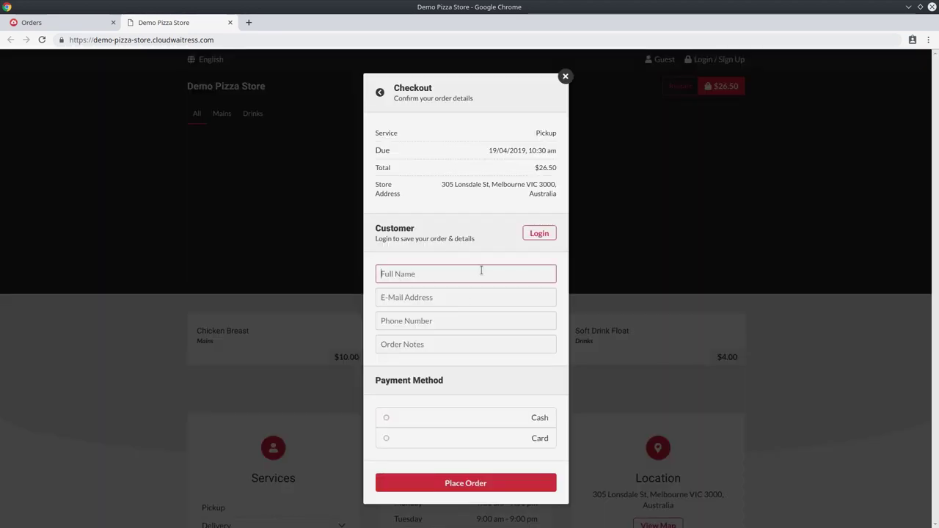
pyautogui.write('Test')
pyautogui.press('Tab')
pyautogui.write('test')
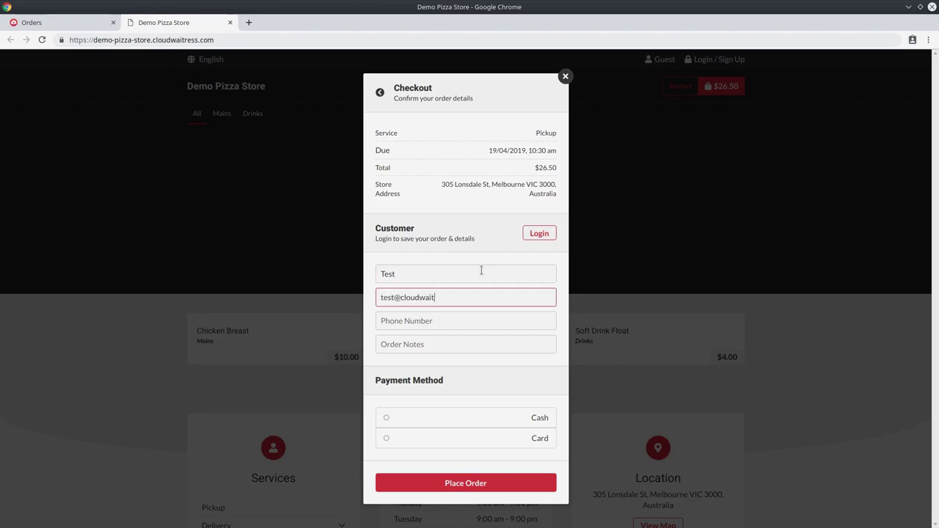
pyautogui.write('@cloudwaitress.com')
pyautogui.press('Tab')
pyautogui.write('1')
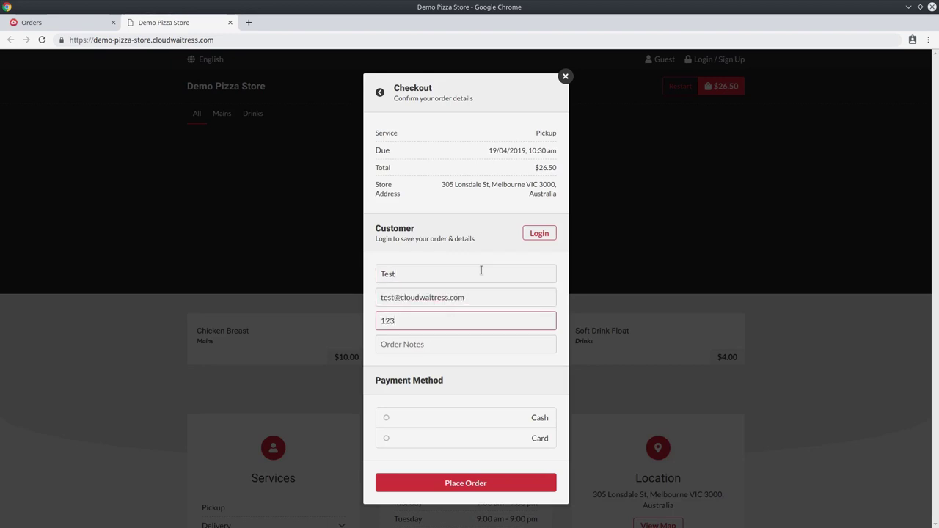
# Pay by cash, place the $26.50 order, and return to the admin orders page.
pyautogui.click(482, 253)
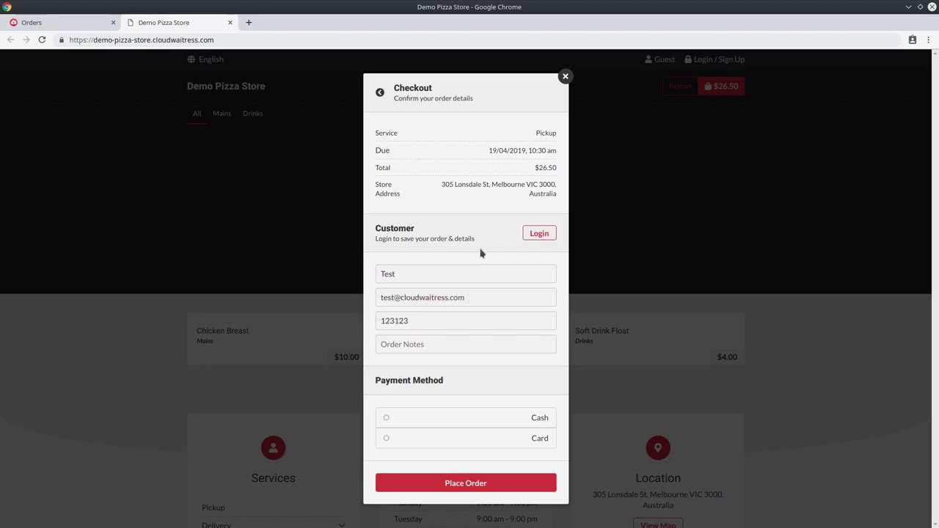
pyautogui.click(502, 425)
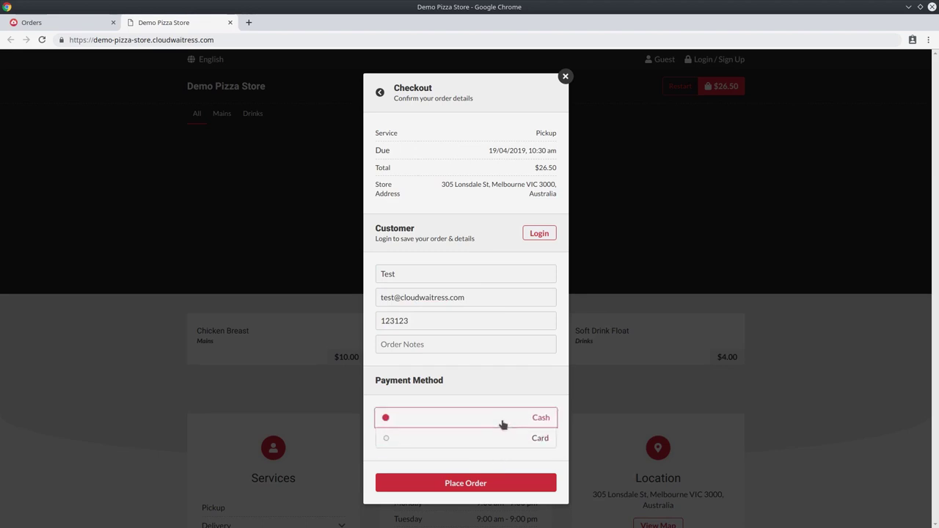
pyautogui.click(530, 493)
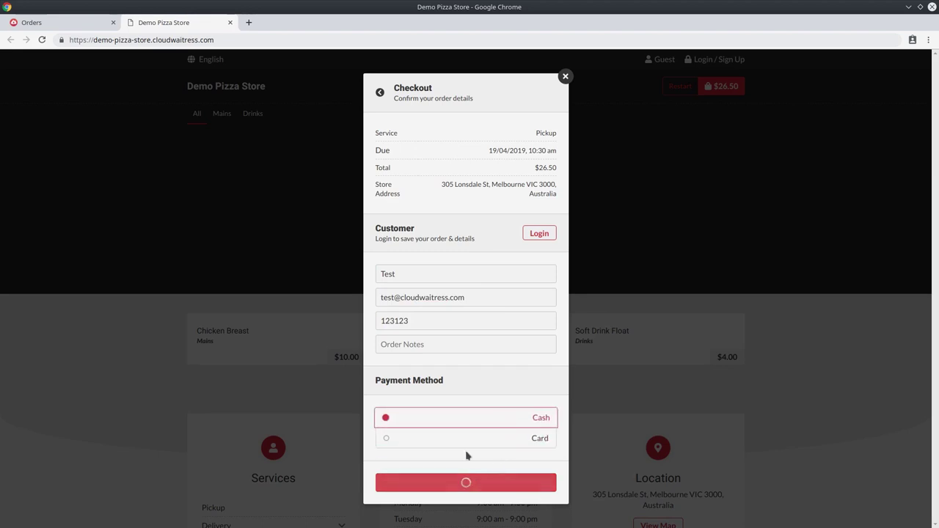
pyautogui.click(48, 22)
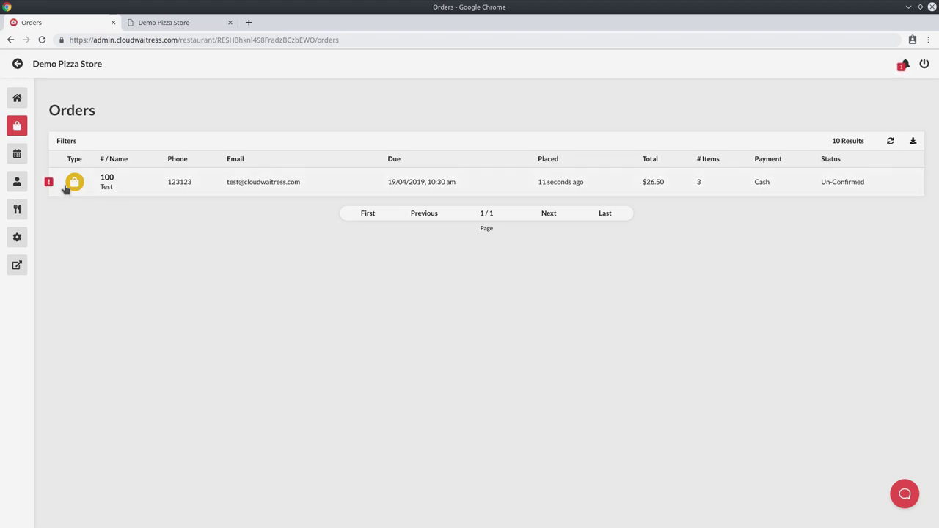
# Open order #100, review its Dishes and Details tabs, and check the customer tracking page.
pyautogui.click(220, 194)
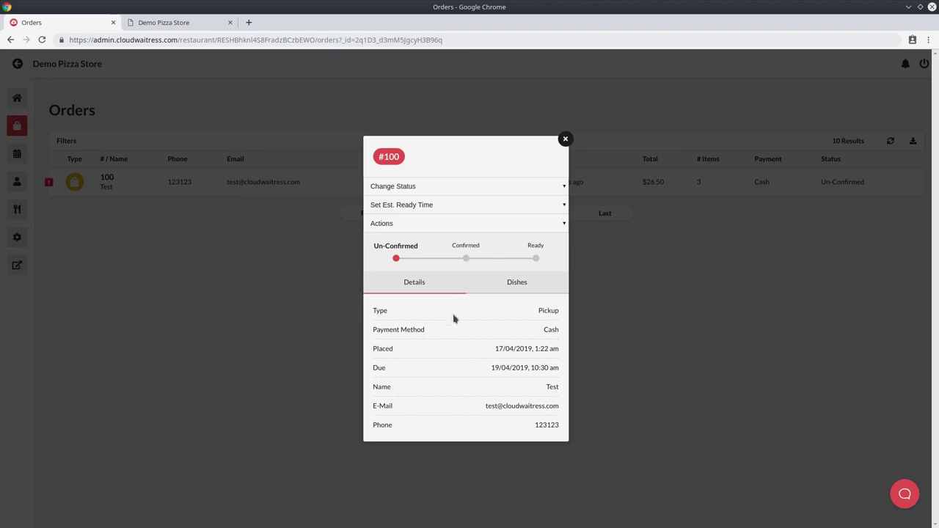
pyautogui.click(499, 290)
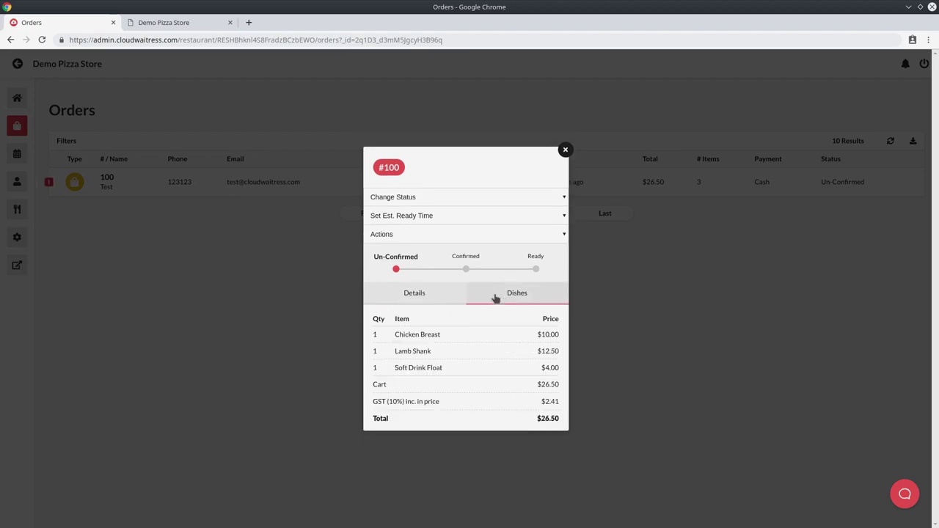
pyautogui.click(410, 291)
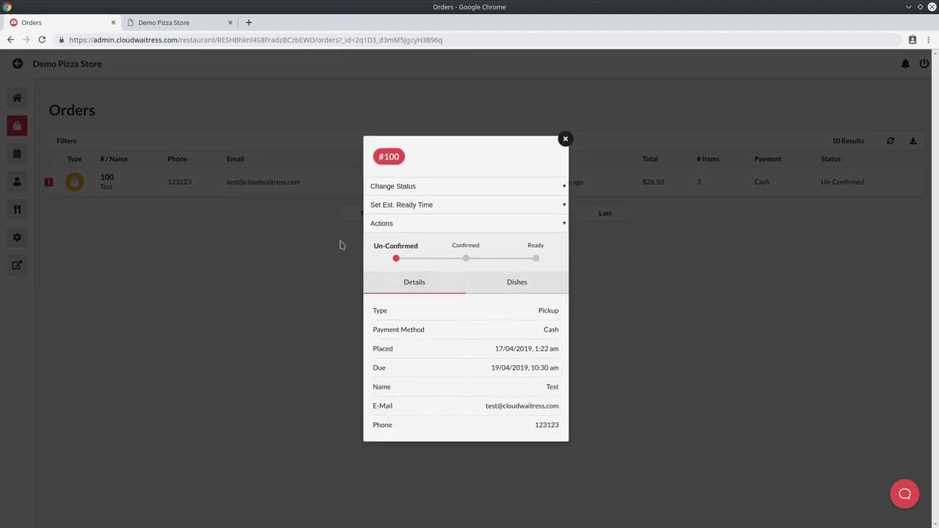
pyautogui.click(156, 24)
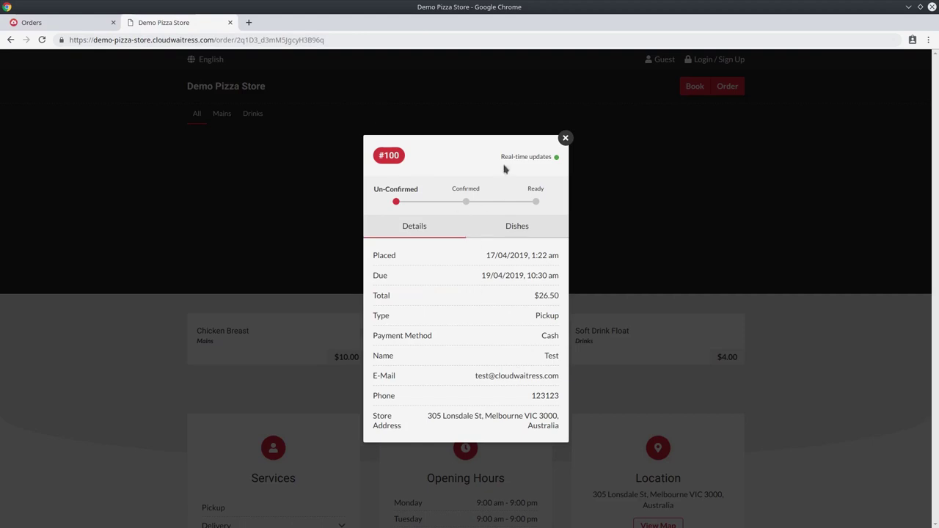
pyautogui.click(63, 24)
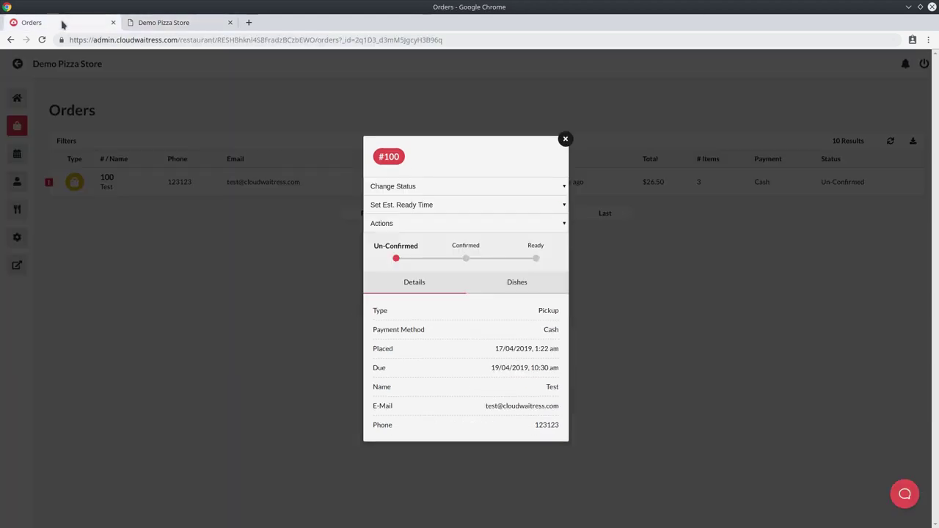
# Mark order #100 Confirmed and add 15 minutes to its ready time, making it 10:45 am.
pyautogui.click(445, 187)
pyautogui.click(443, 230)
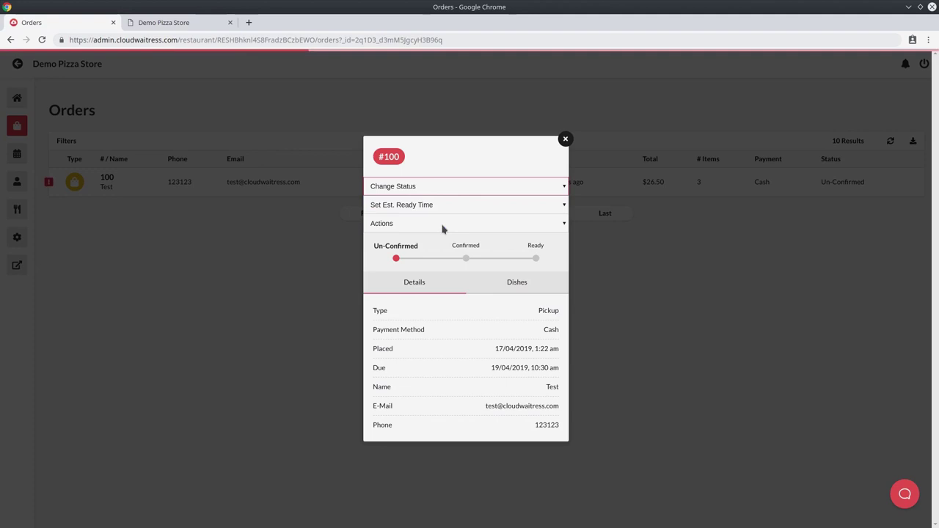
pyautogui.click(434, 205)
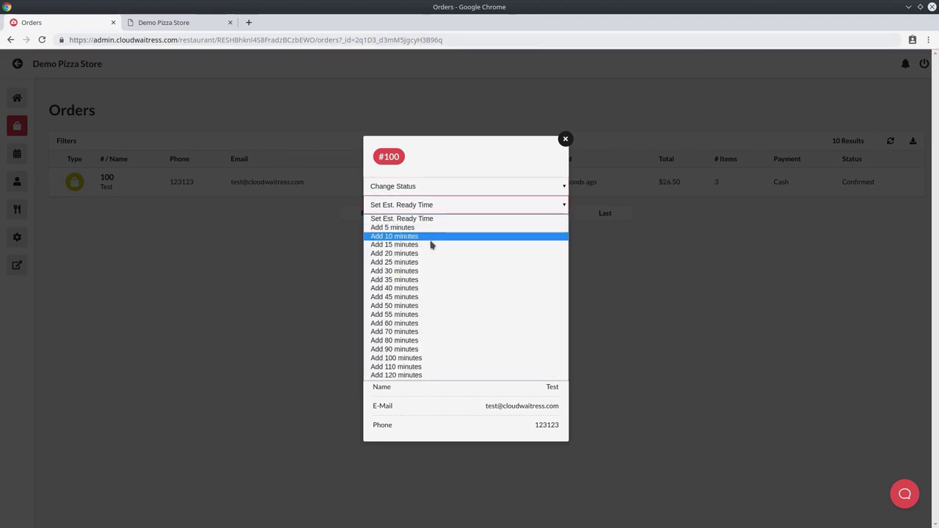
pyautogui.click(431, 246)
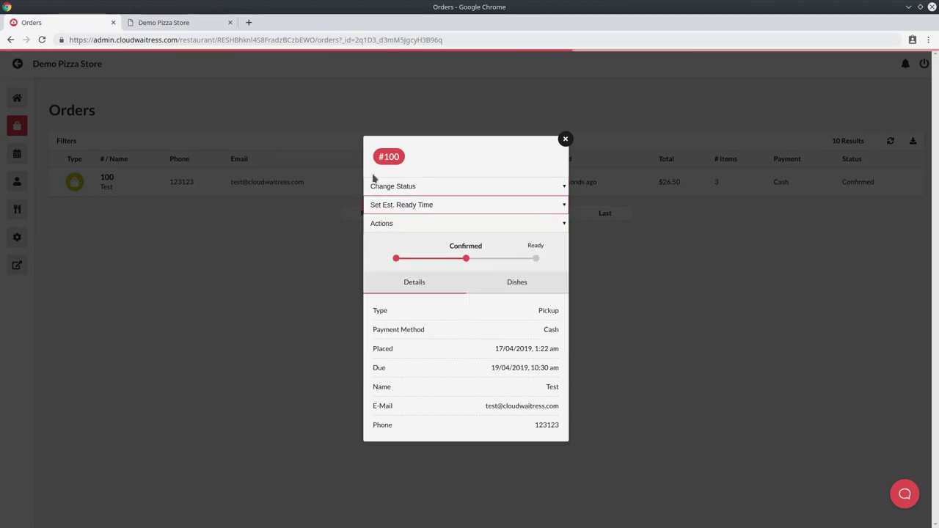
pyautogui.click(172, 24)
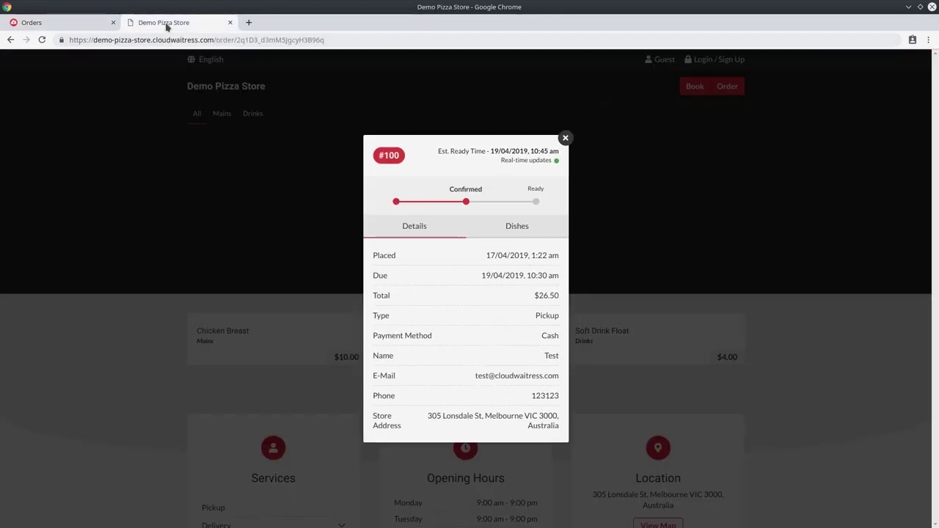
pyautogui.click(71, 27)
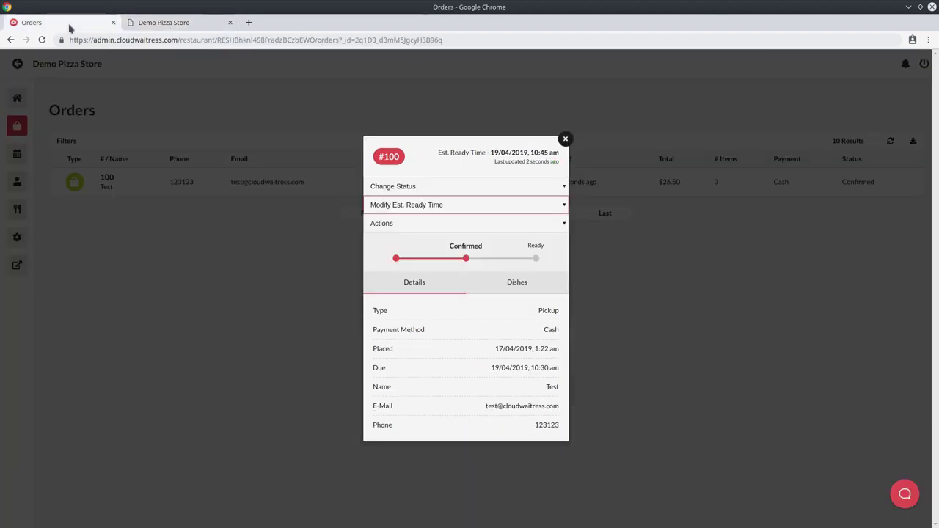